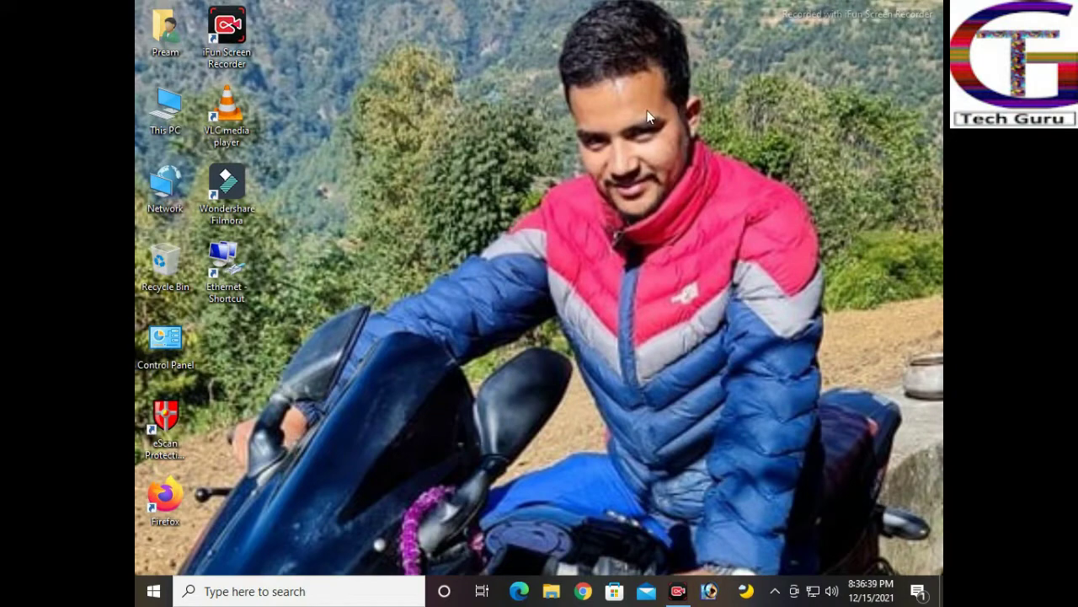
# Examine the existing drives and their free space in This PC, and close the window.
pyautogui.doubleClick(168, 117)
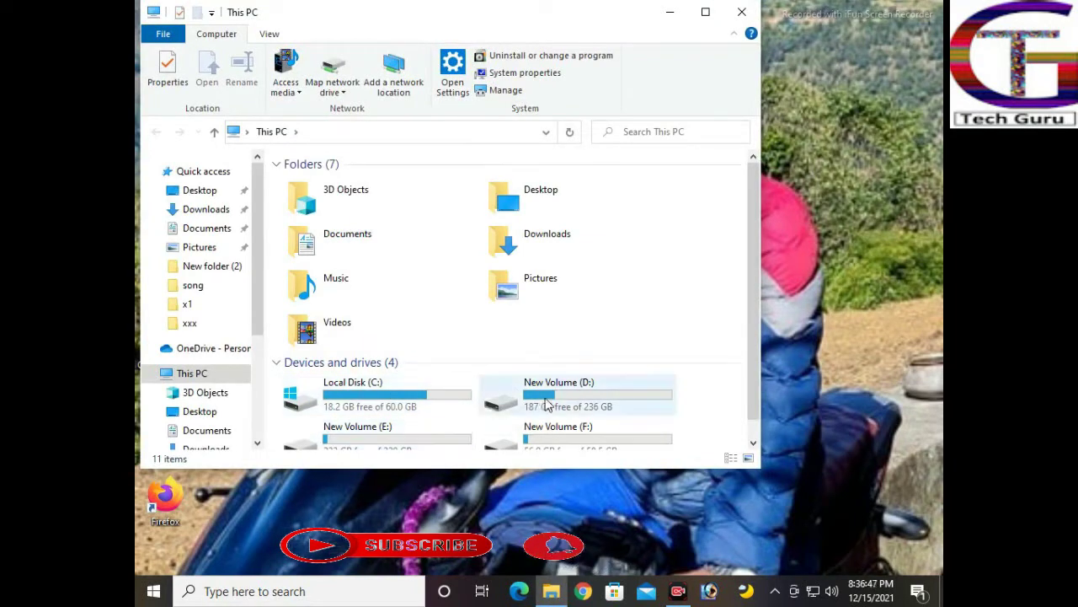
pyautogui.scroll(-1, 497, 413)
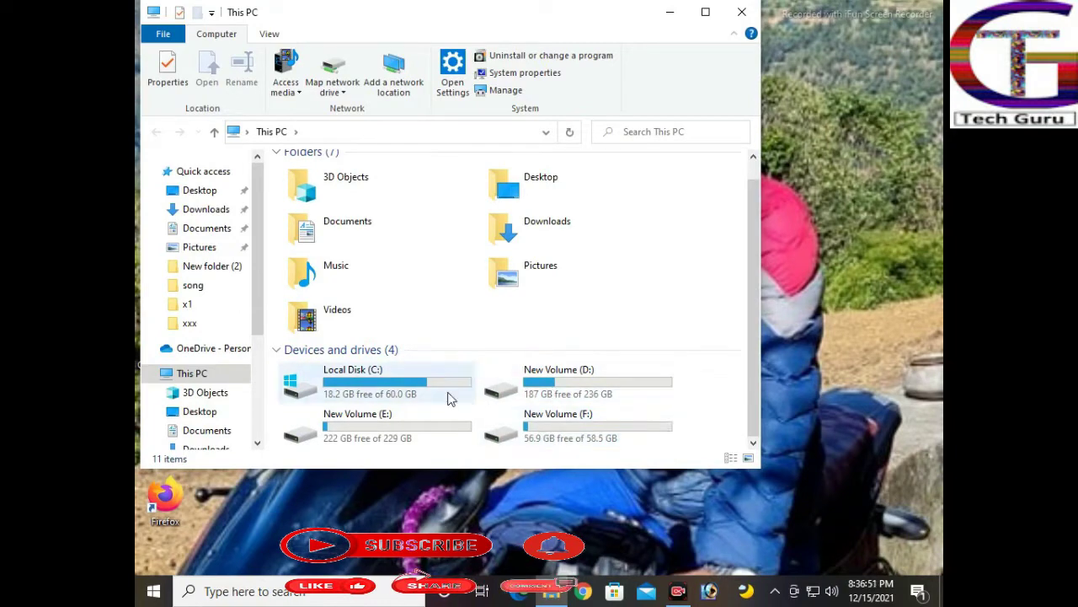
pyautogui.click(413, 384)
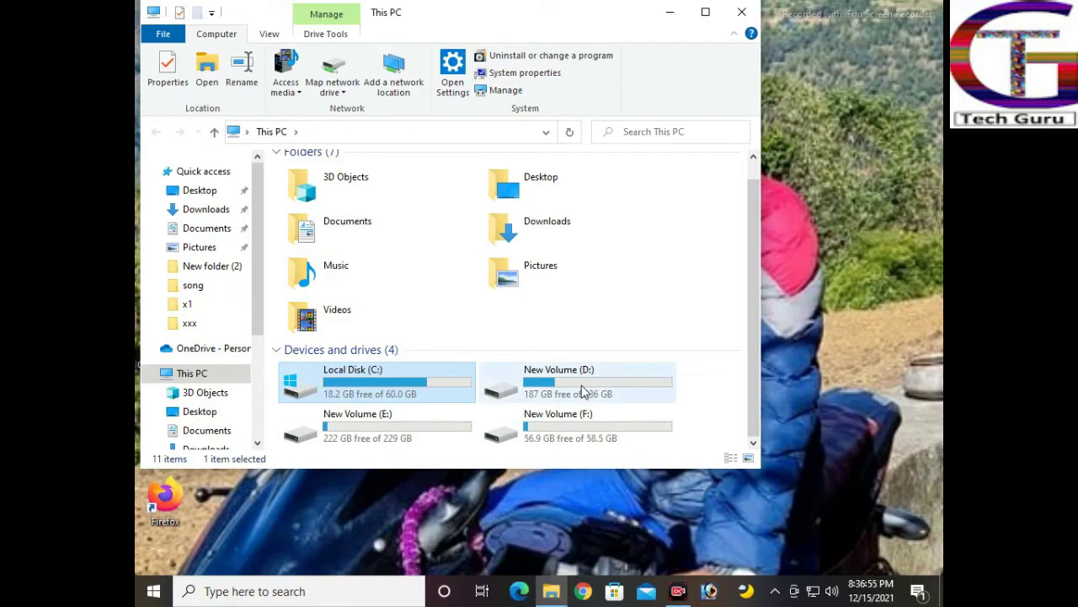
pyautogui.click(740, 12)
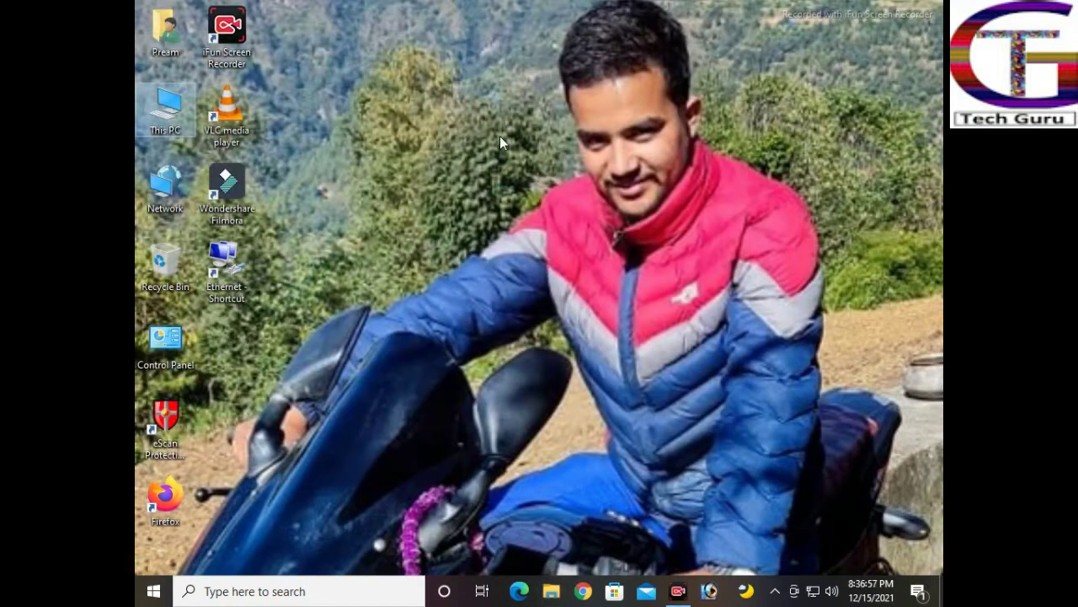
pyautogui.rightClick(414, 98)
pyautogui.click(457, 144)
pyautogui.rightClick(501, 122)
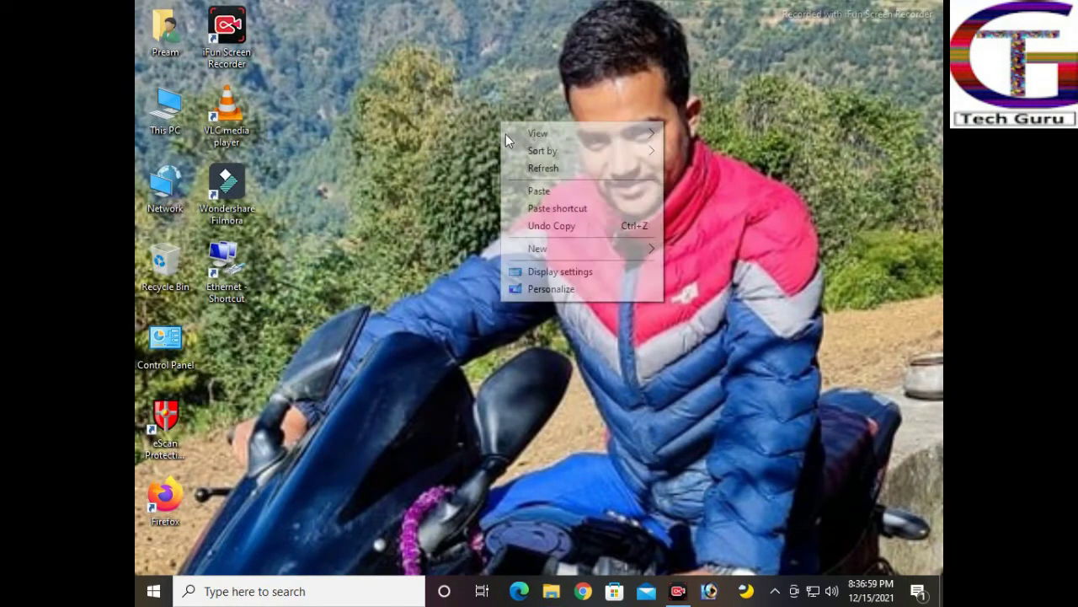
pyautogui.click(527, 168)
pyautogui.rightClick(370, 105)
pyautogui.click(440, 151)
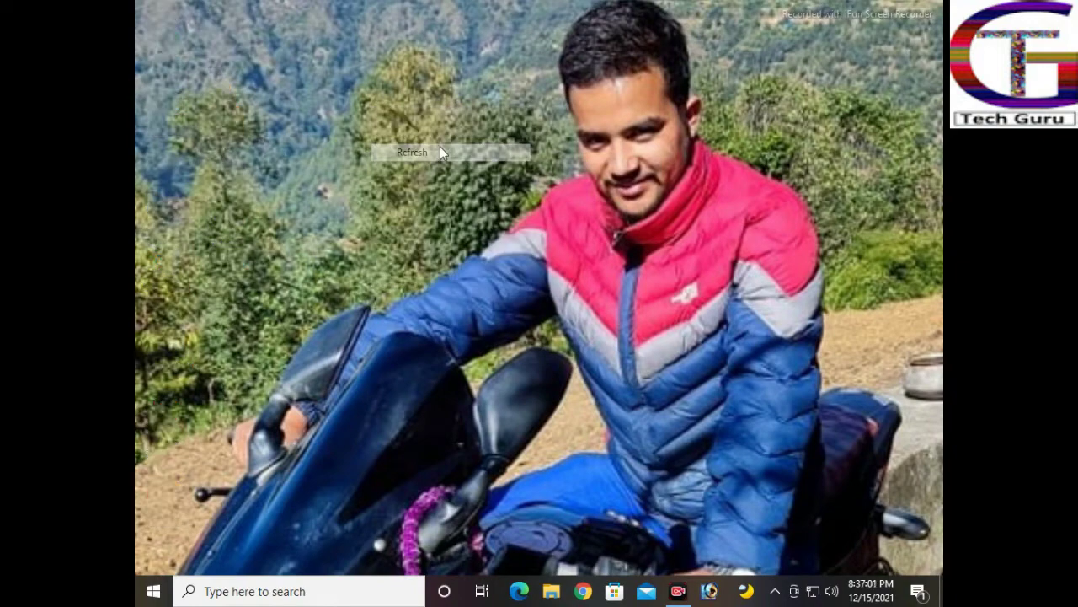
pyautogui.rightClick(478, 118)
pyautogui.click(499, 162)
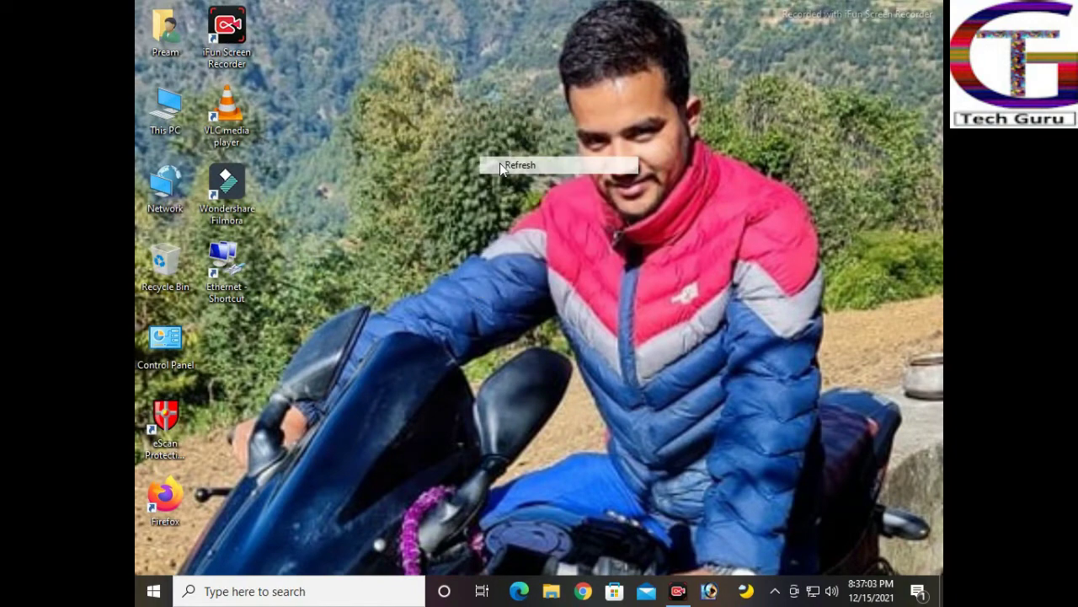
# Open Disk Management from This PC's management console and look over the F:, E: and D: volumes.
pyautogui.rightClick(167, 115)
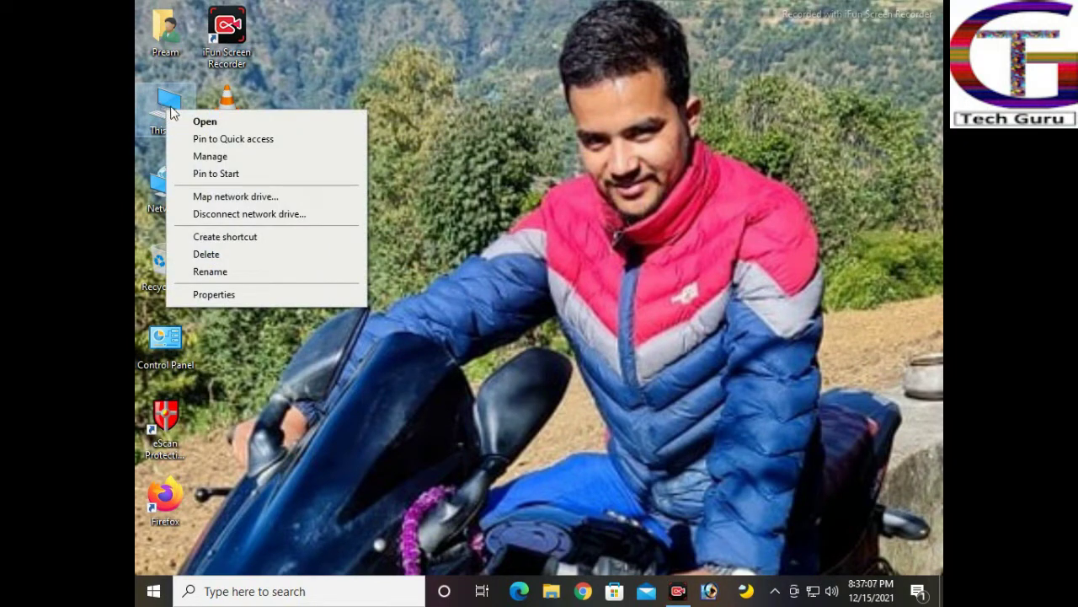
pyautogui.click(205, 158)
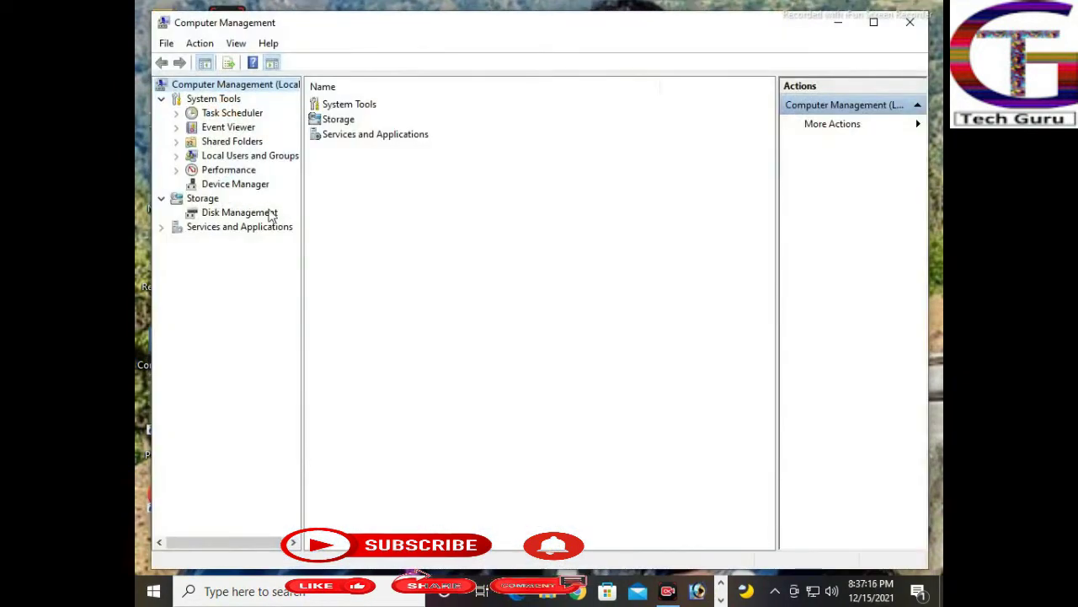
pyautogui.click(251, 215)
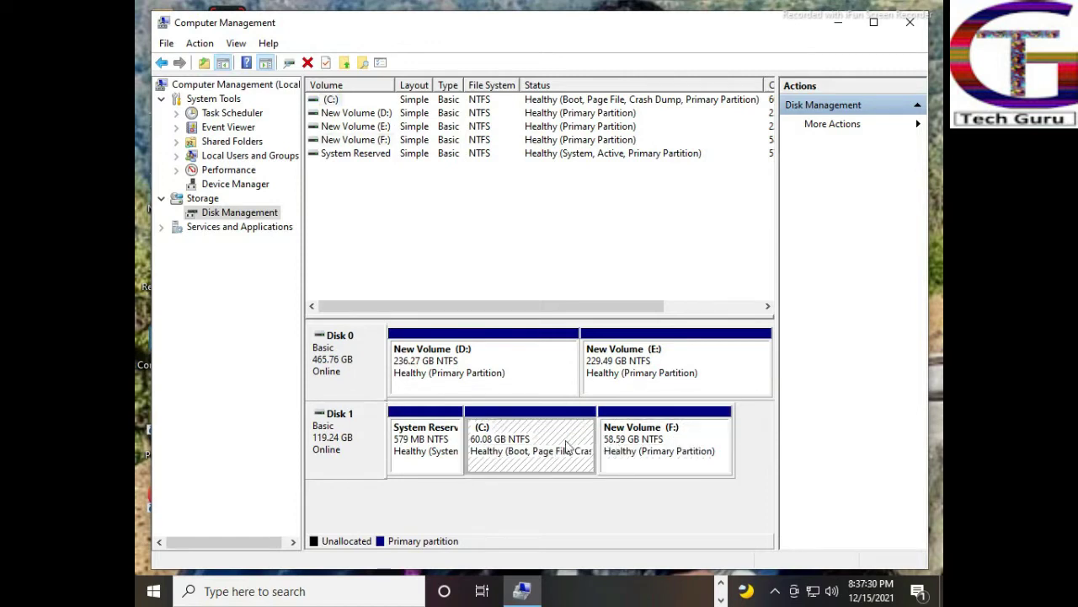
pyautogui.click(632, 445)
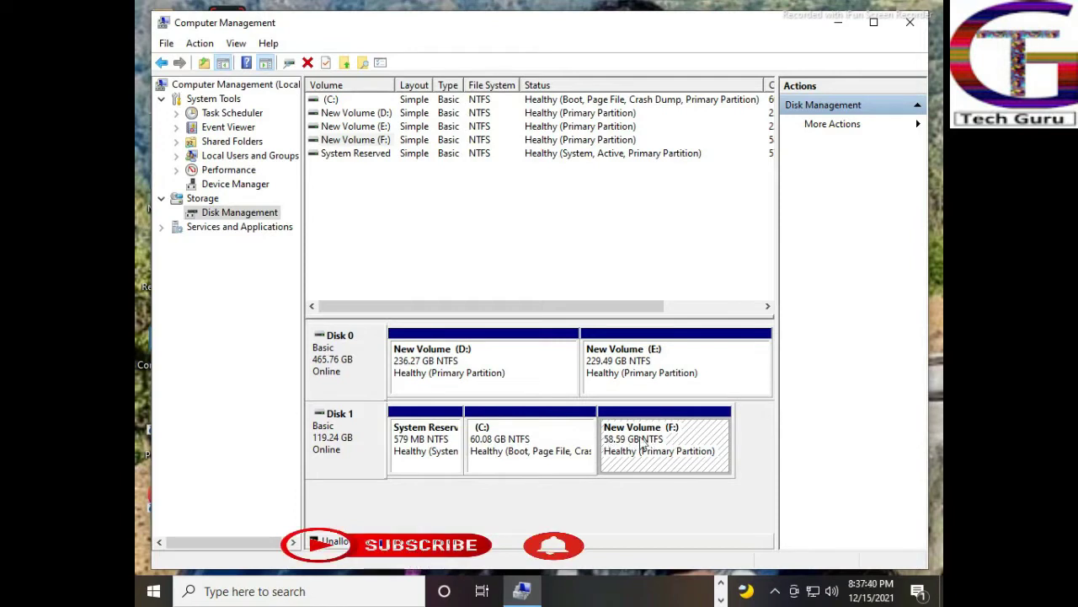
pyautogui.click(623, 374)
pyautogui.click(522, 373)
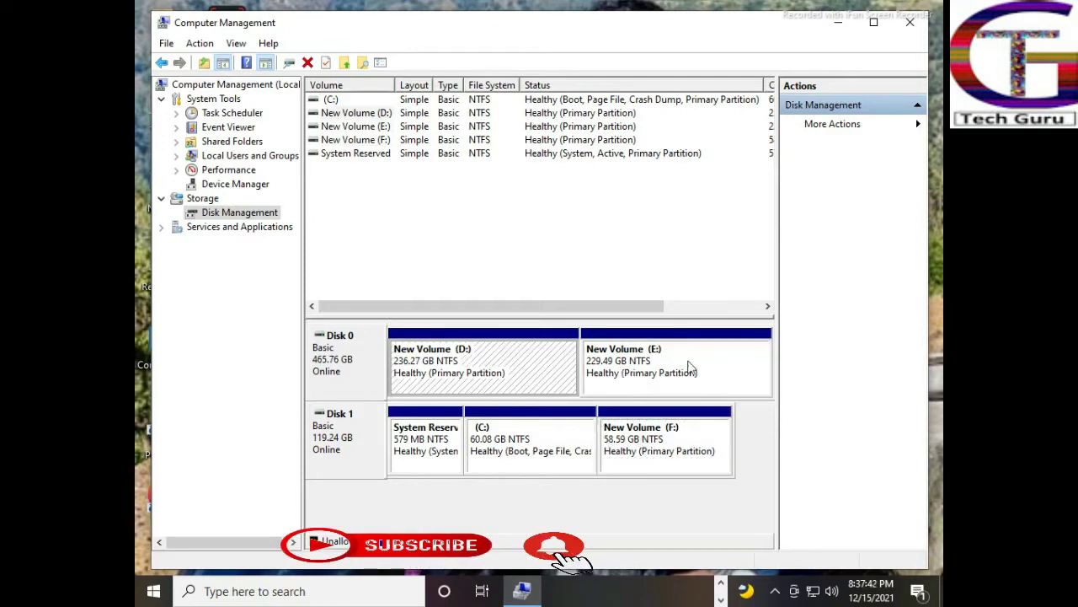
# Shrink New Volume (F:) on Disk 1 by 30000 MB.
pyautogui.click(669, 442)
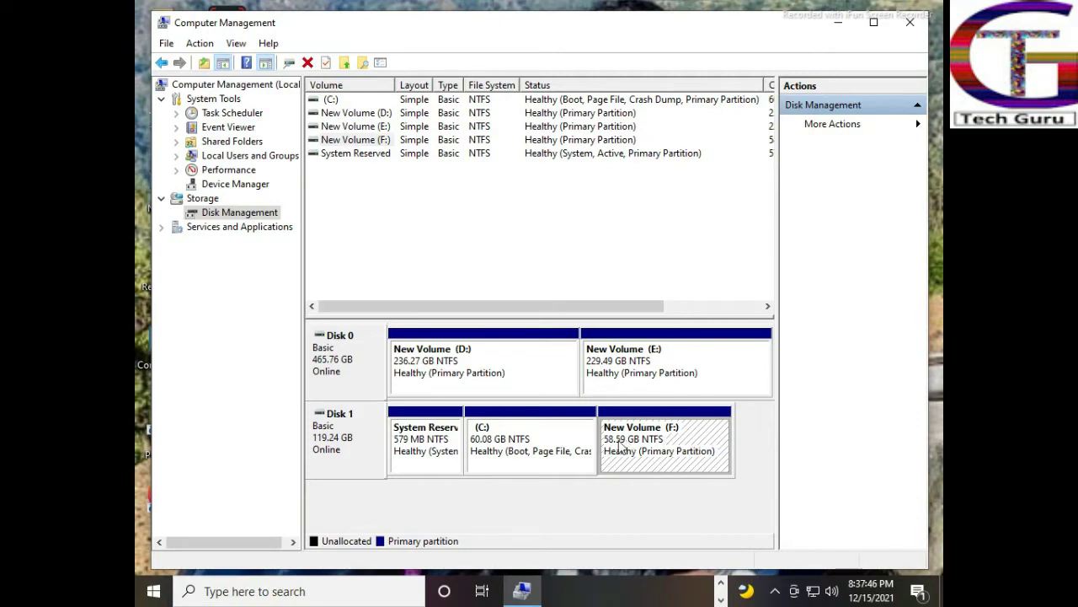
pyautogui.rightClick(674, 442)
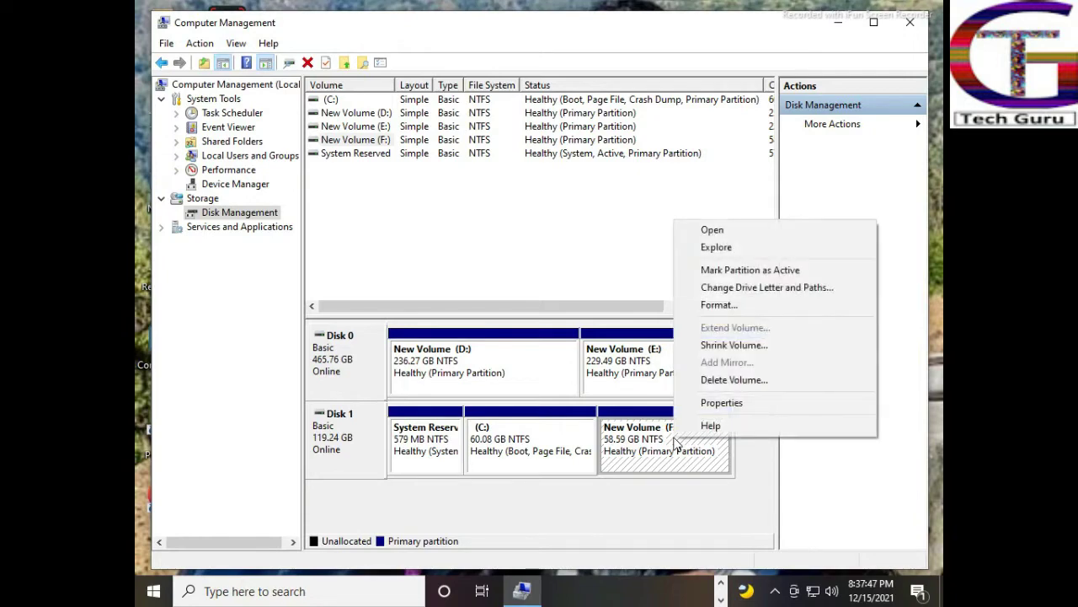
pyautogui.click(729, 345)
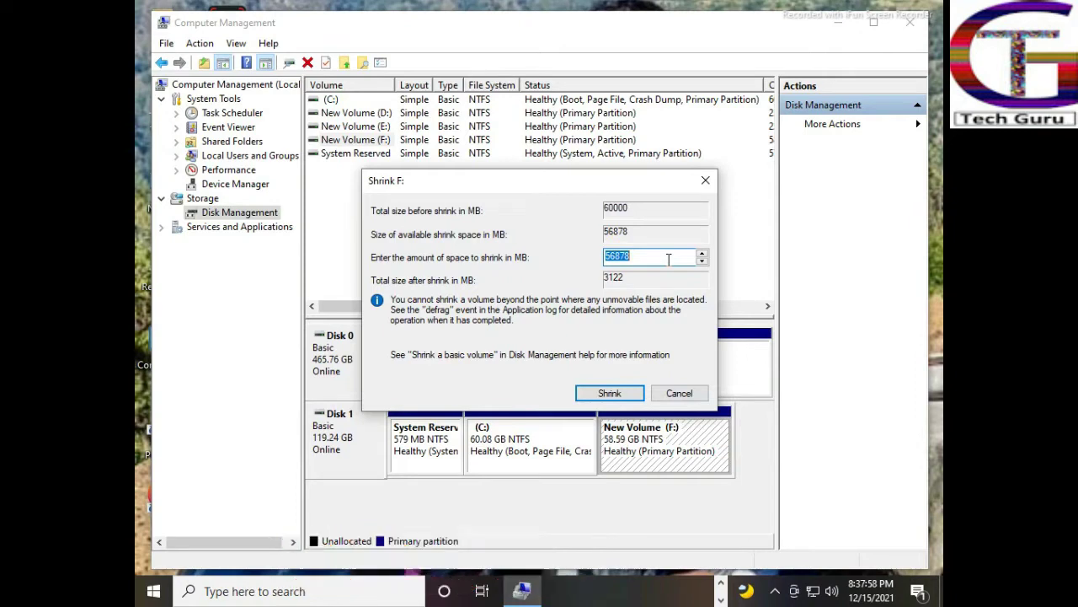
pyautogui.write('4')
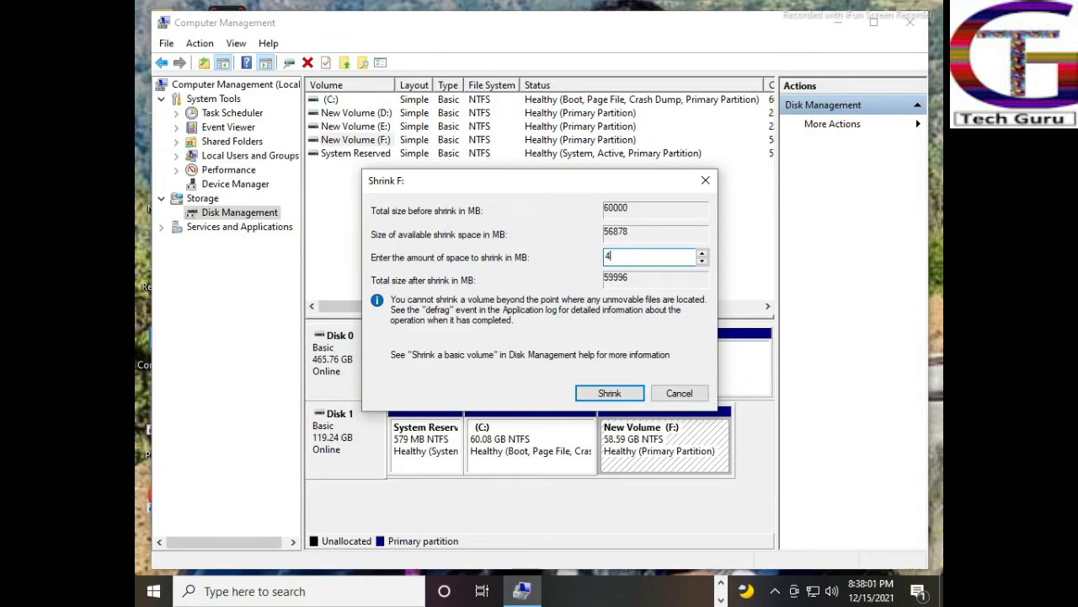
pyautogui.press('BackSpace')
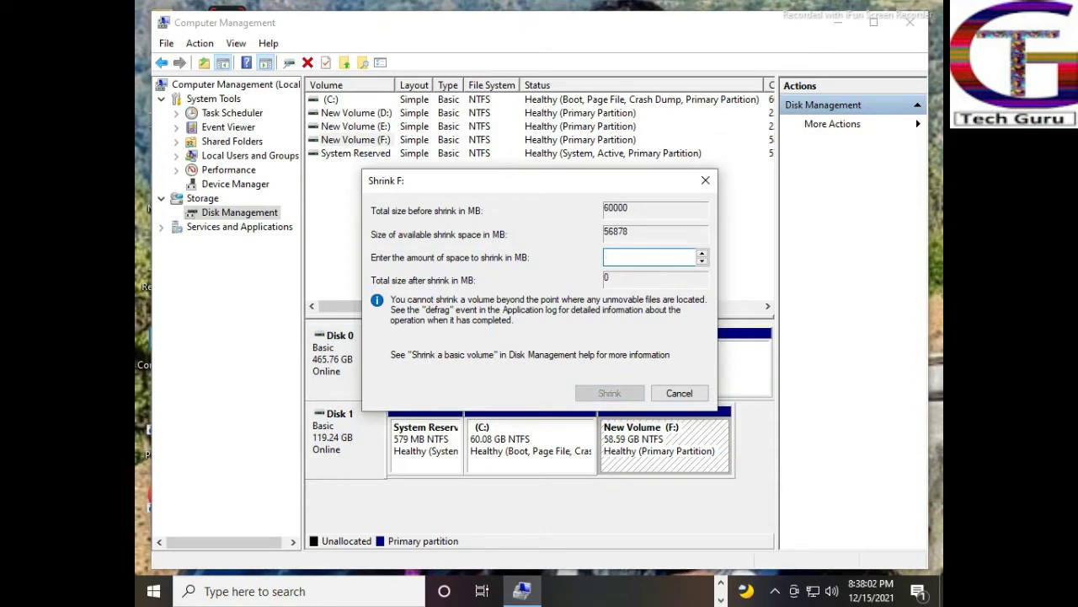
pyautogui.write('30')
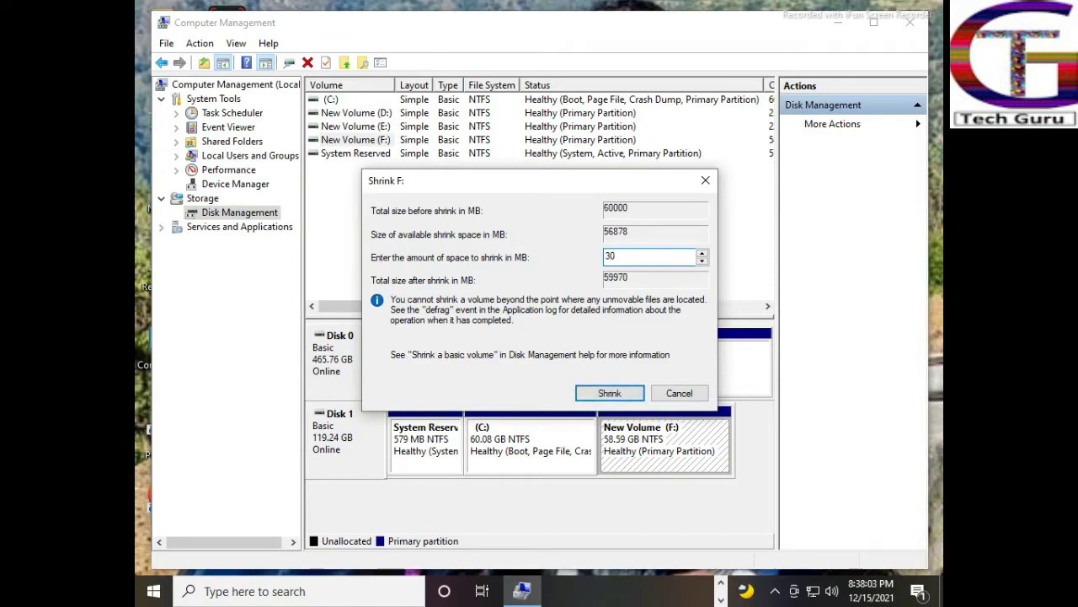
pyautogui.write('0')
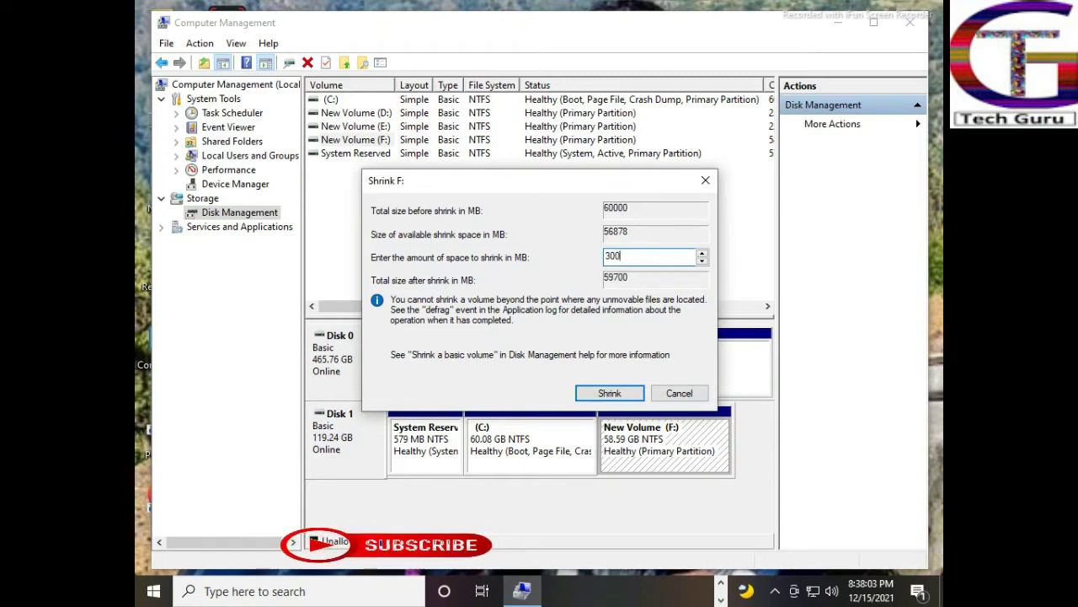
pyautogui.write('0')
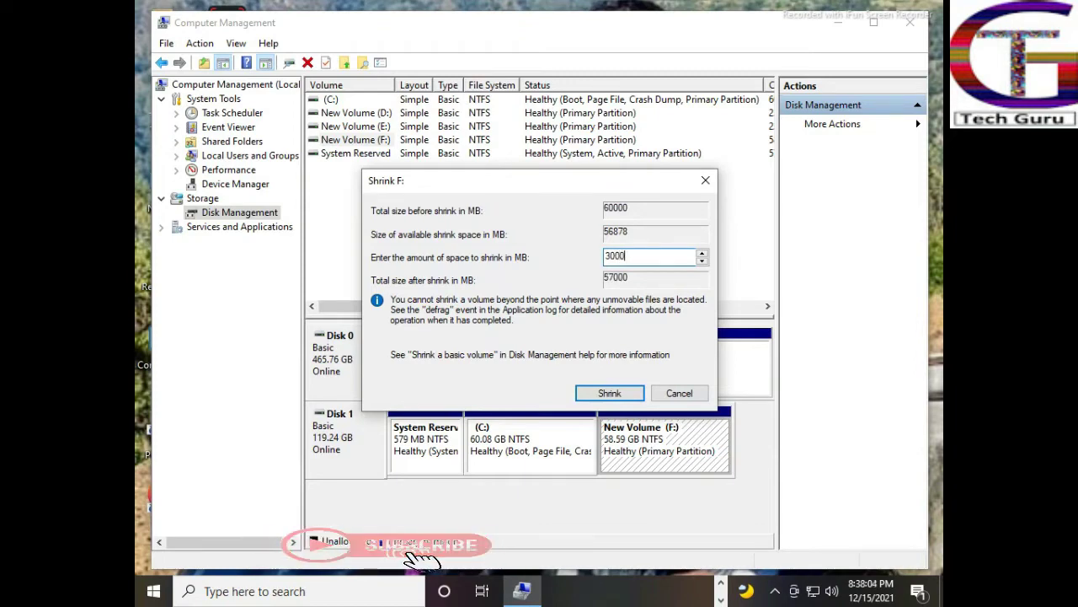
pyautogui.write('0')
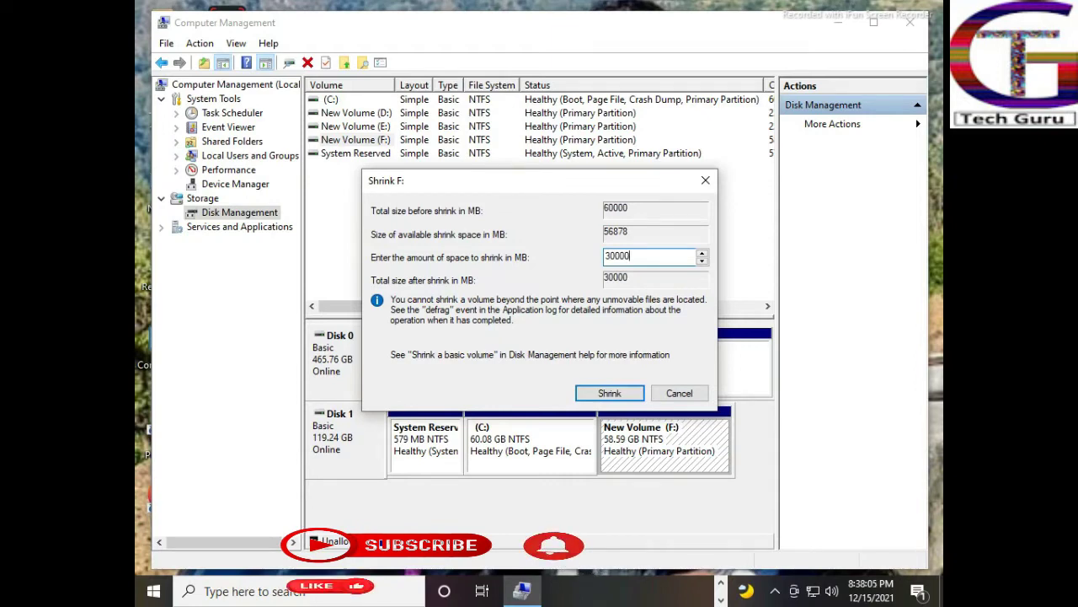
pyautogui.click(620, 403)
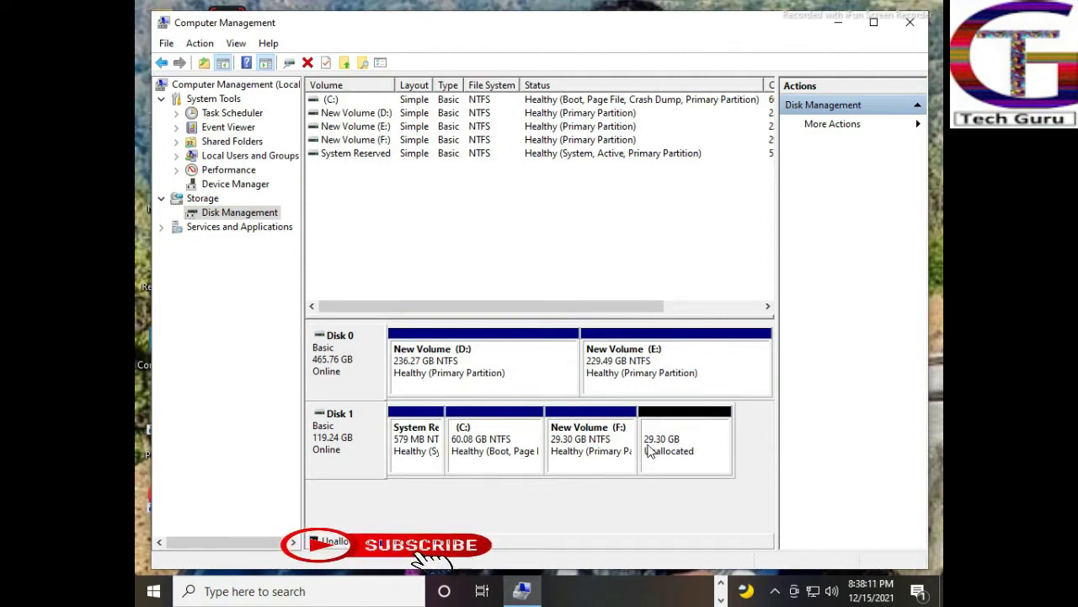
# Create a new simple volume from the unallocated space on Disk 1, accepting drive letter G and the other wizard defaults.
pyautogui.rightClick(698, 447)
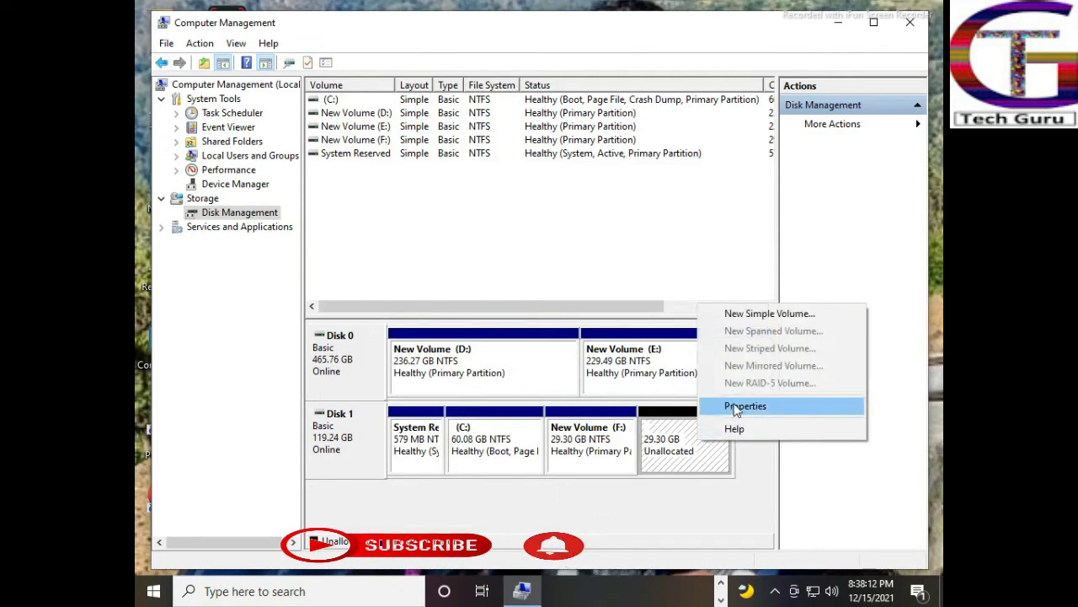
pyautogui.click(747, 320)
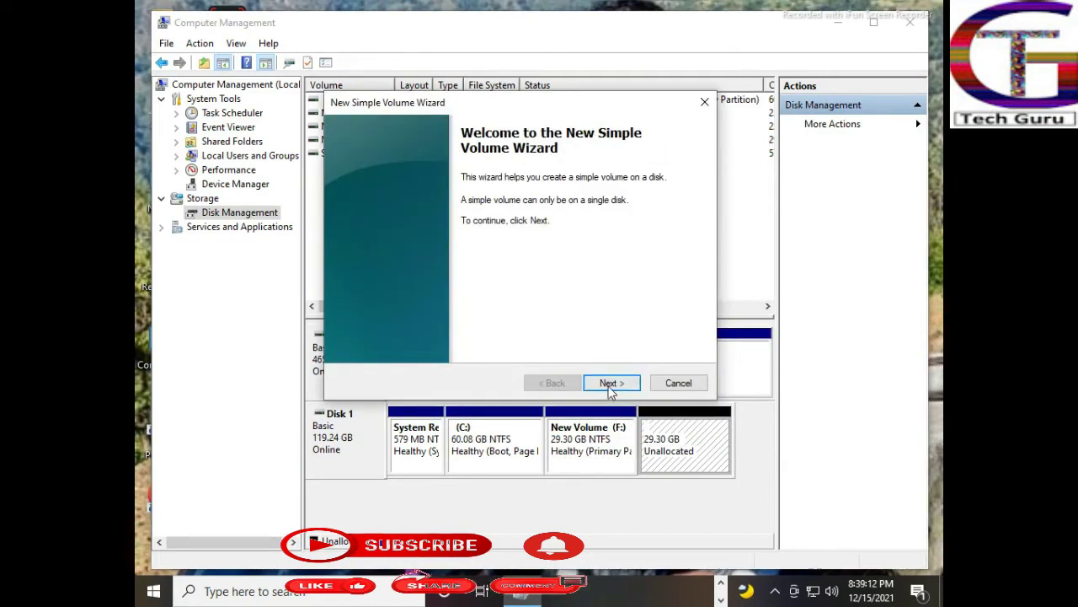
pyautogui.click(611, 384)
pyautogui.click(608, 384)
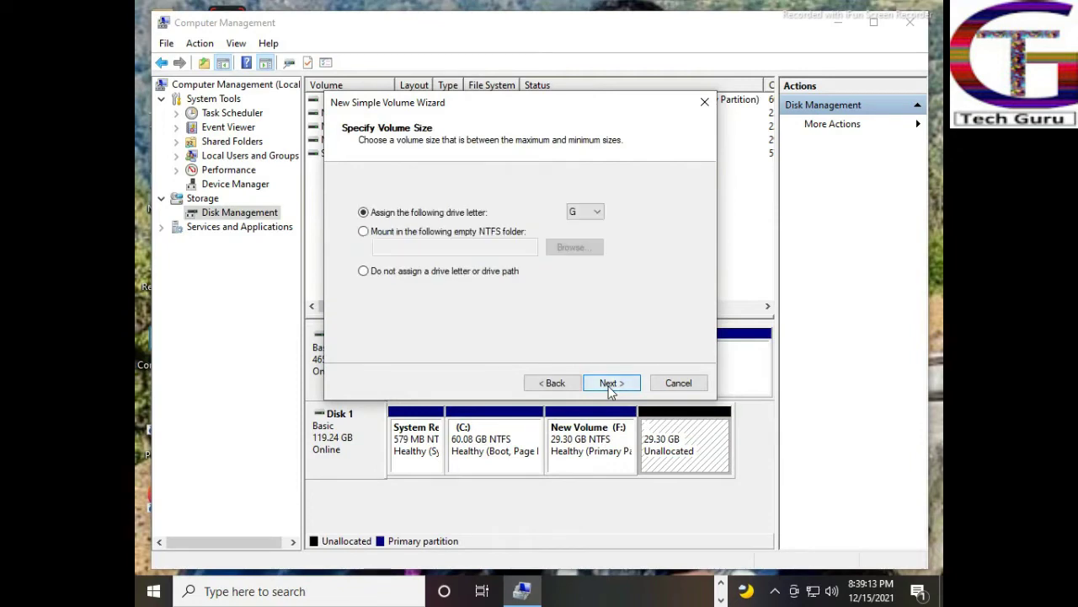
pyautogui.click(608, 384)
pyautogui.click(608, 384)
pyautogui.click(610, 383)
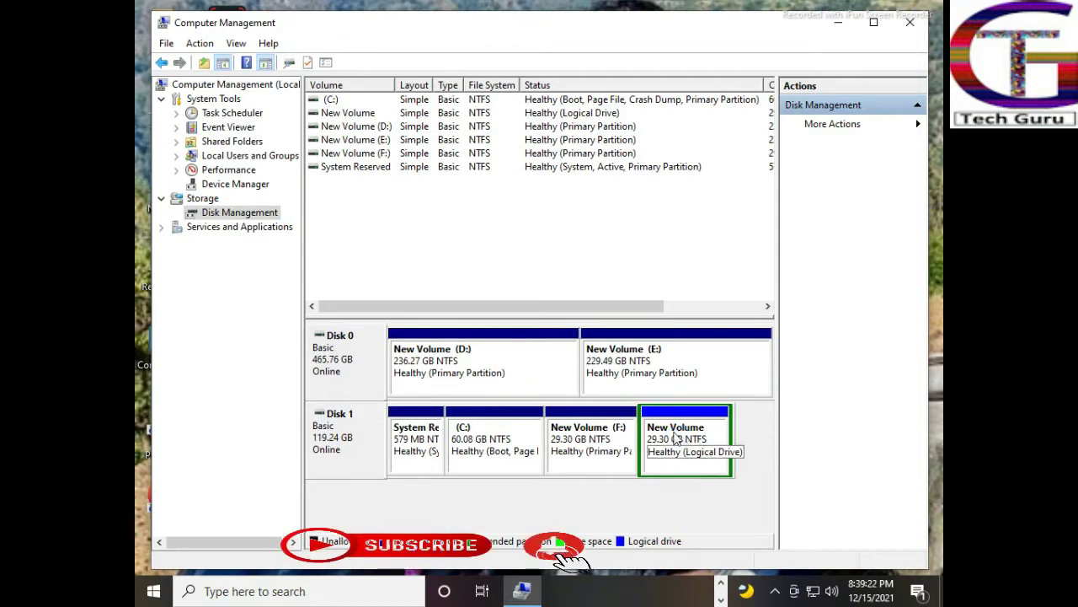
# Open the drive letter and path settings of the new logical volume on Disk 1.
pyautogui.rightClick(677, 439)
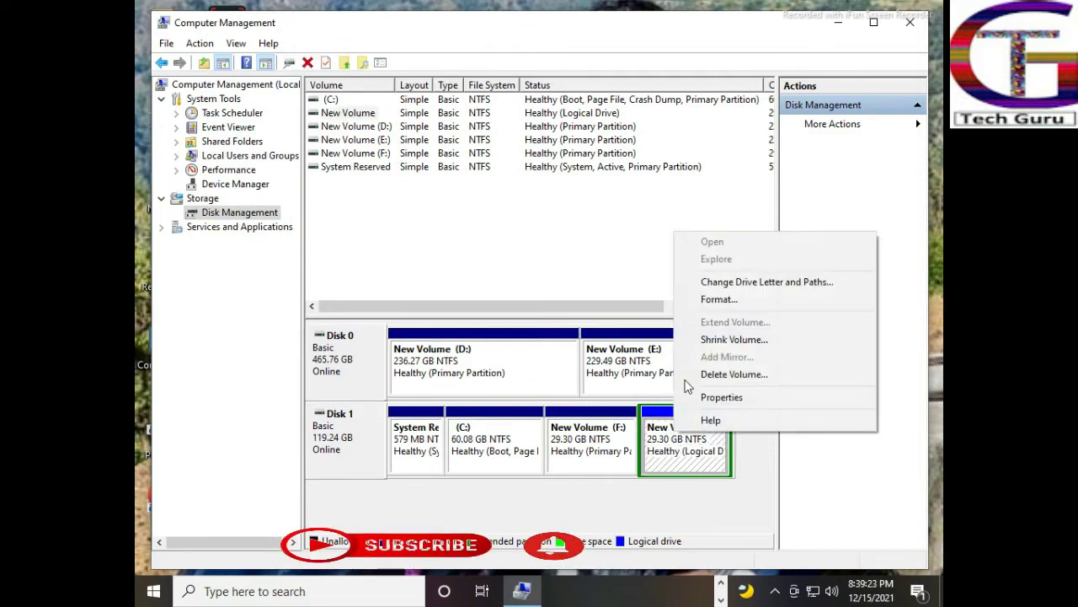
pyautogui.click(728, 283)
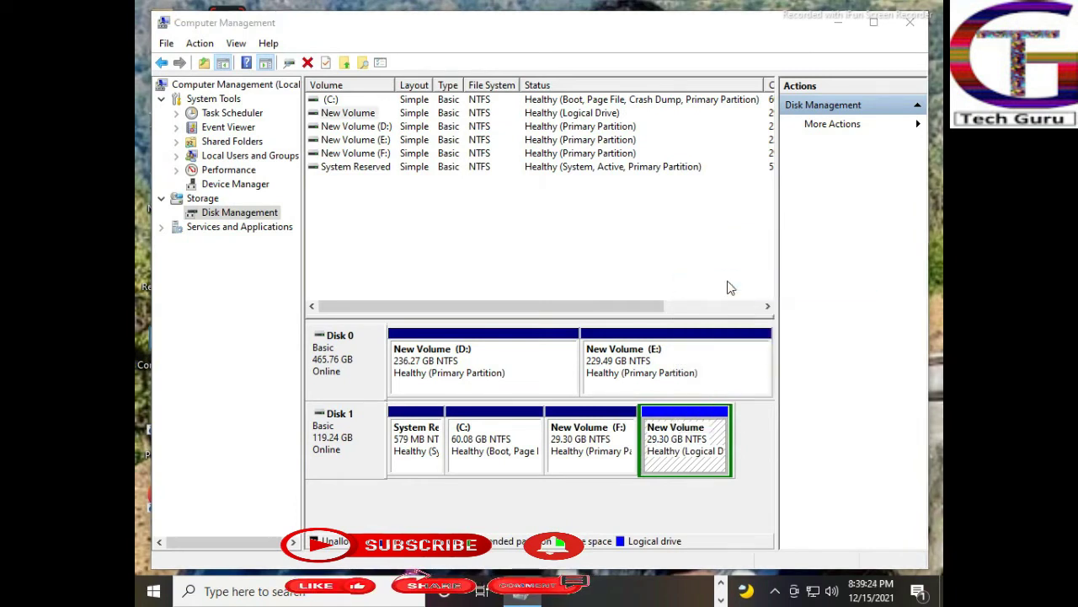
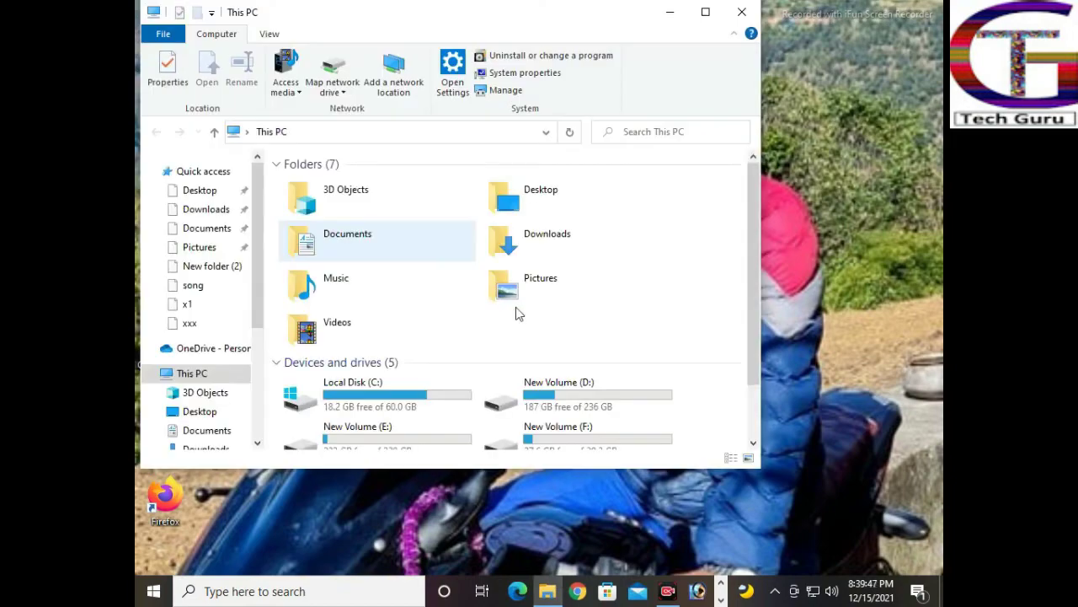
# Maximize the This PC window, cut all files and folders in New Volume (F:), and return to This PC.
pyautogui.click(697, 13)
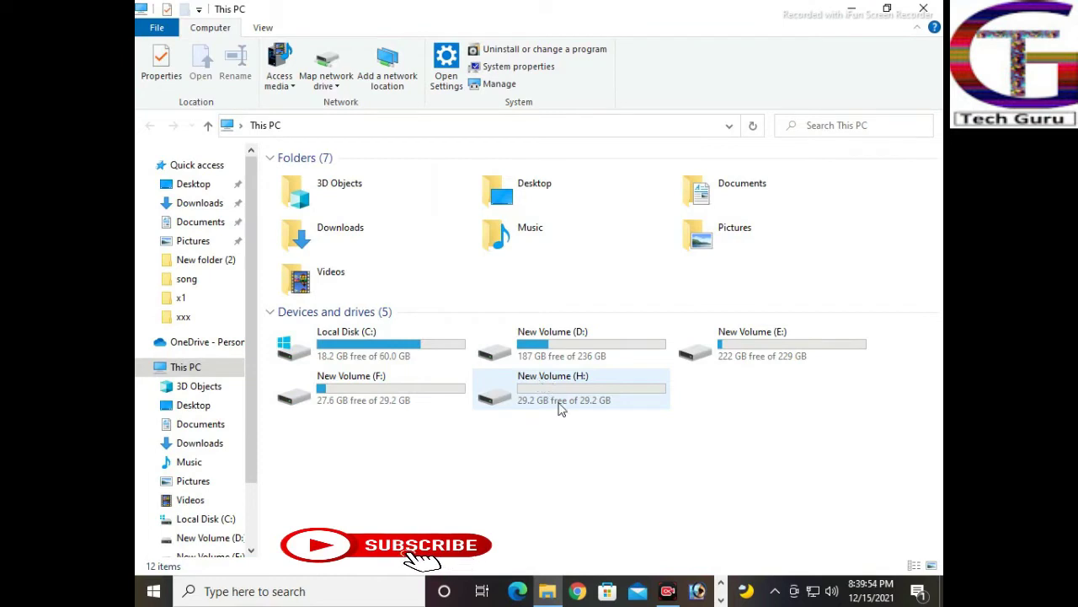
pyautogui.doubleClick(402, 380)
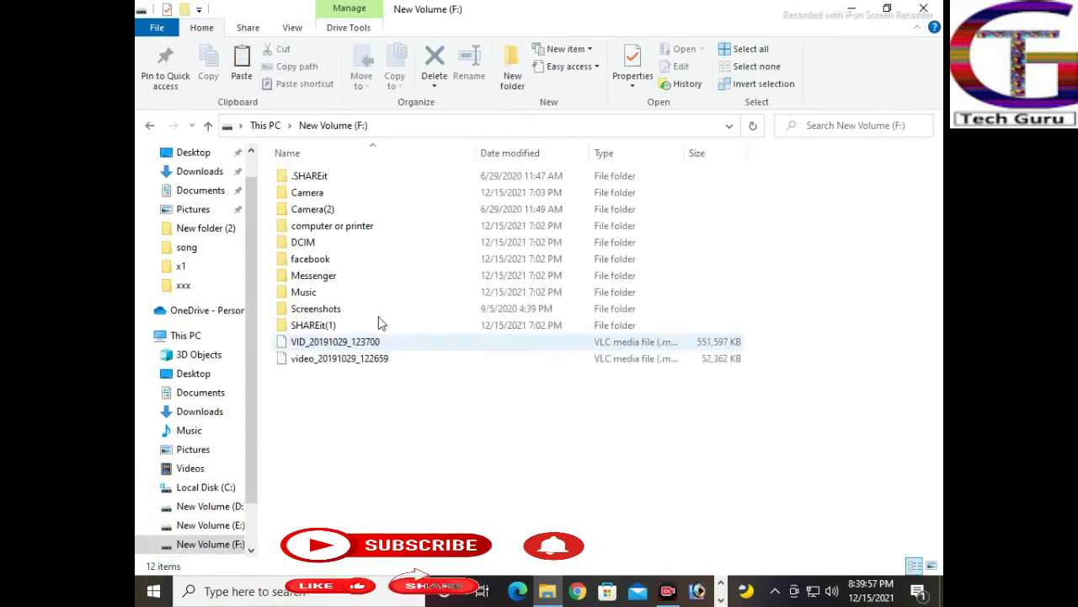
pyautogui.moveTo(358, 430); pyautogui.dragTo(369, 170)
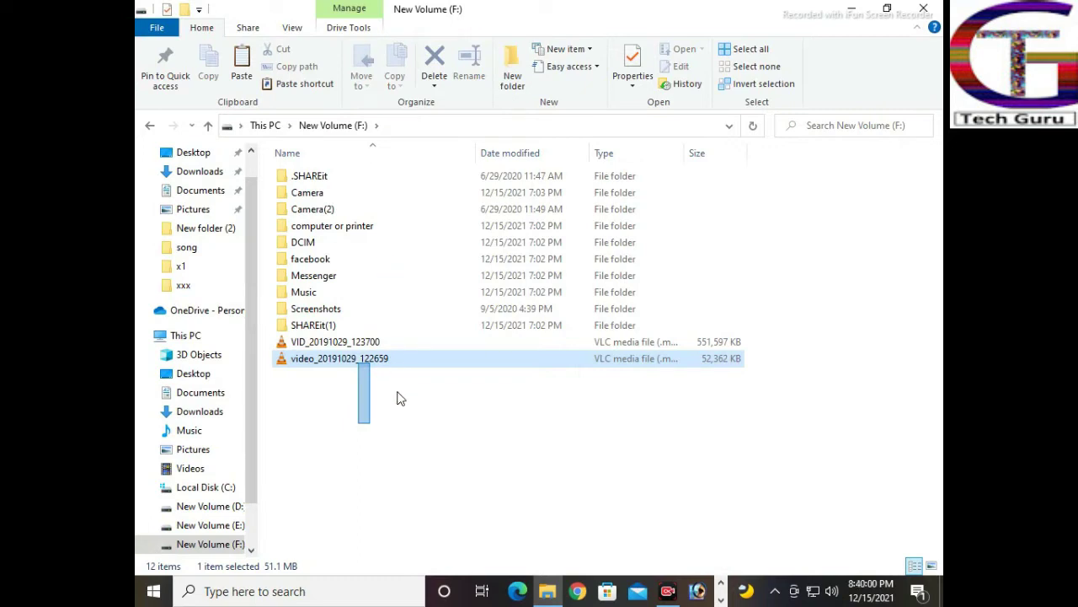
pyautogui.rightClick(382, 241)
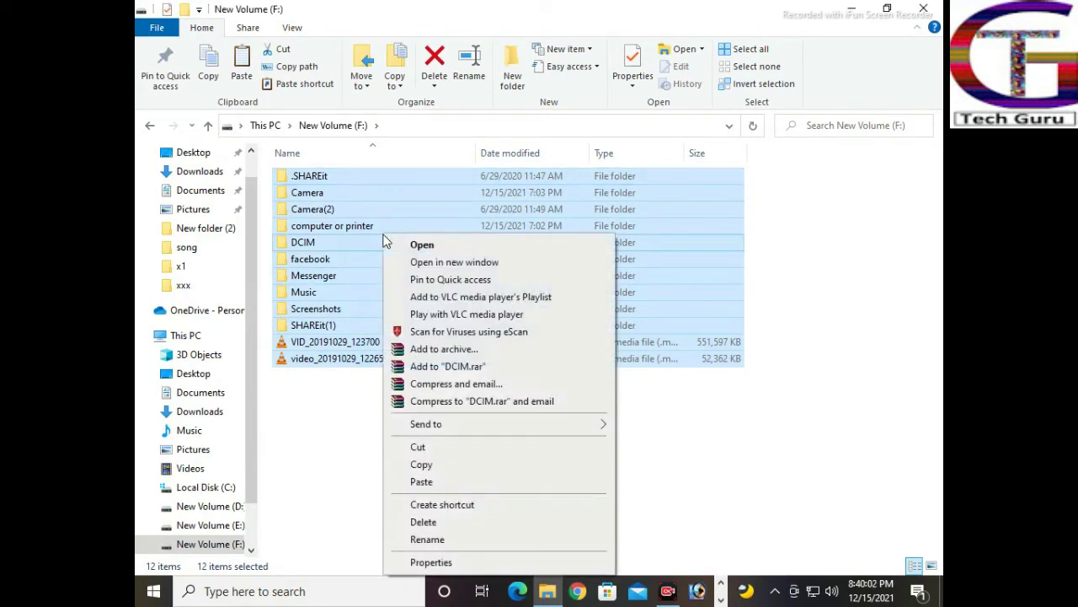
pyautogui.click(461, 455)
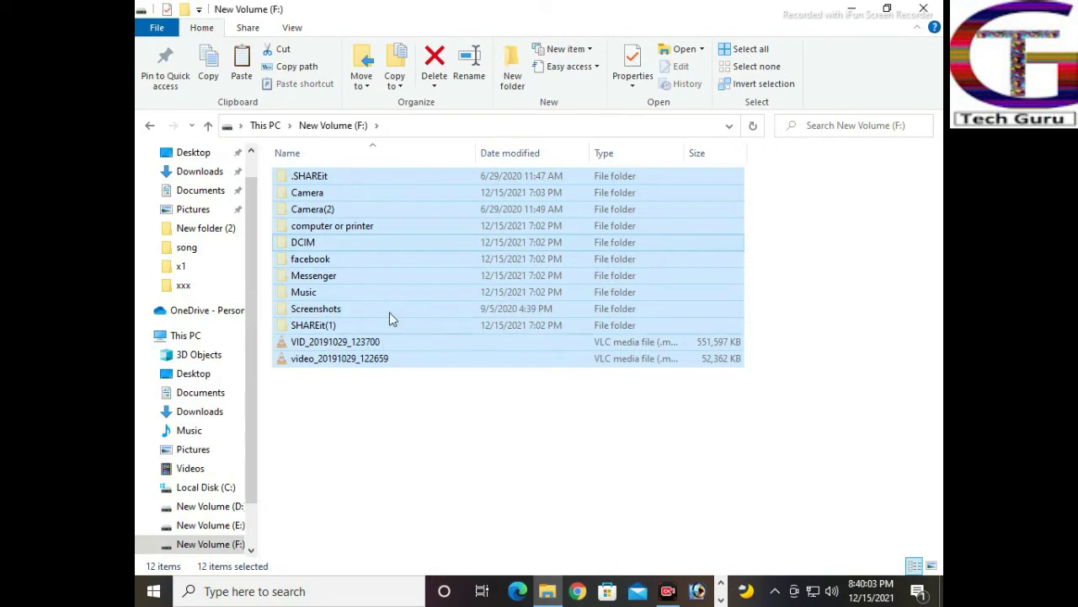
pyautogui.click(152, 127)
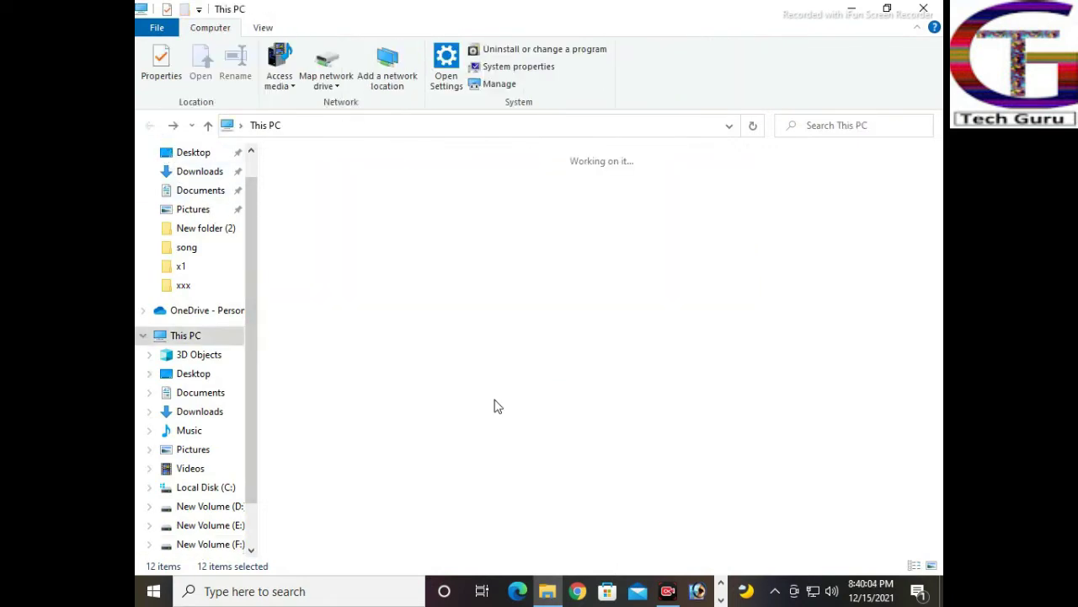
# Move the cut files and folders into New Volume (H:), then close its window once the transfer completes.
pyautogui.click(570, 382)
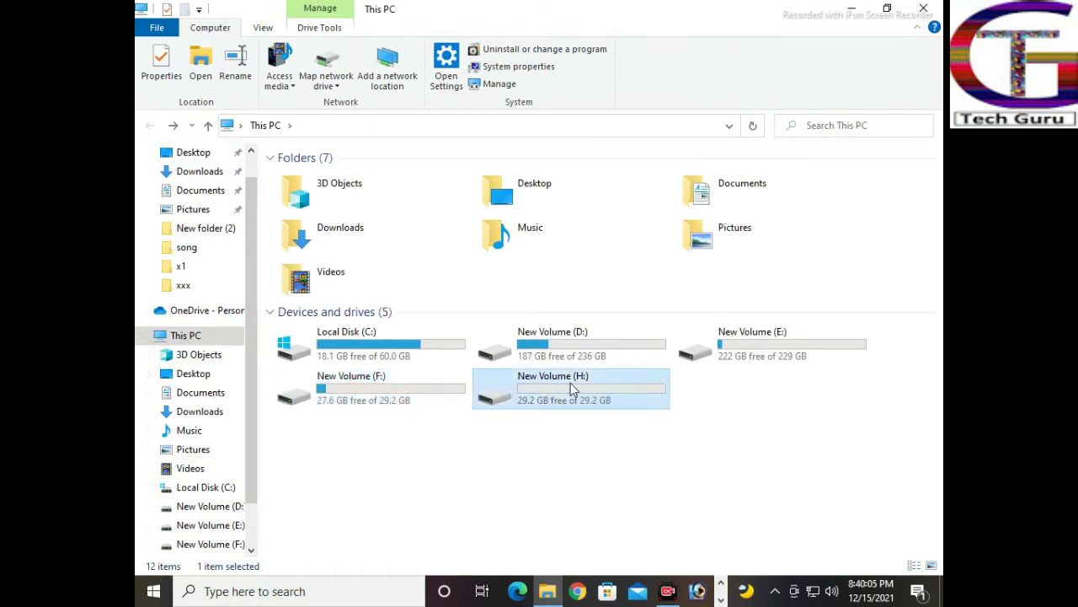
pyautogui.doubleClick(570, 383)
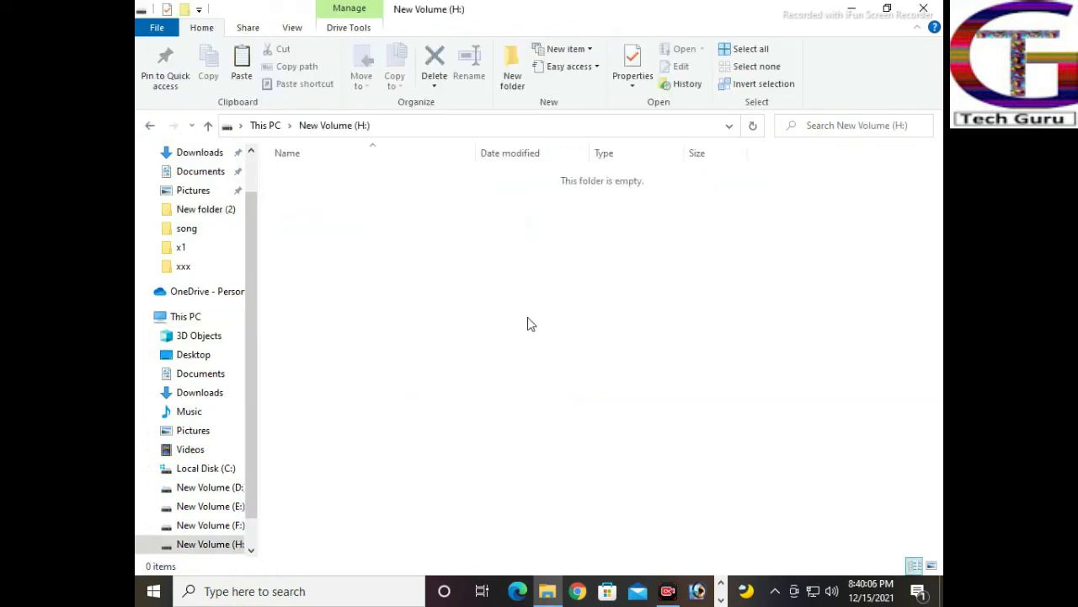
pyautogui.rightClick(499, 262)
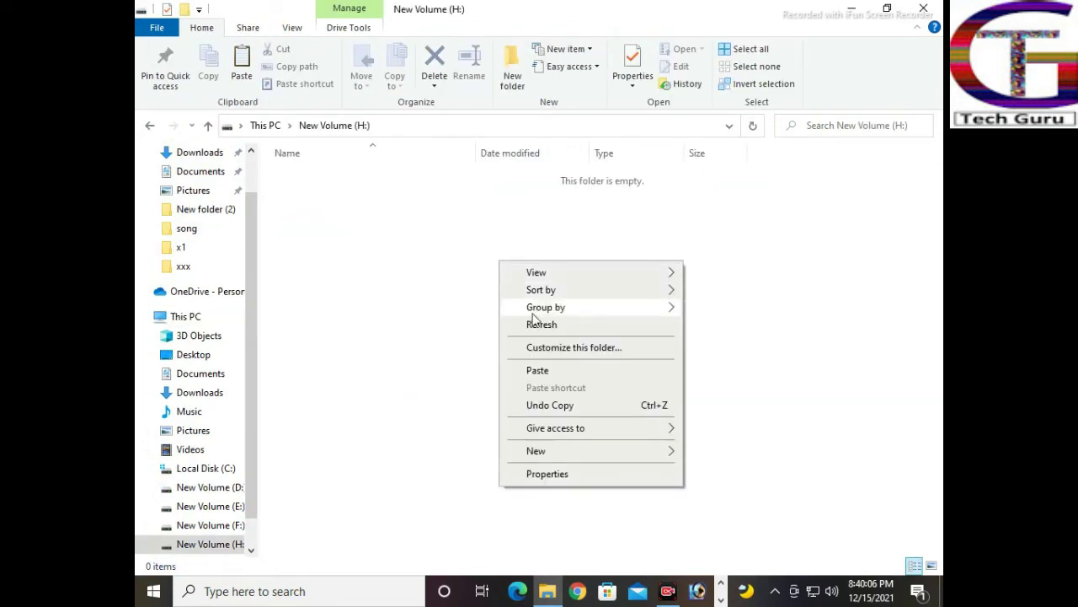
pyautogui.click(550, 370)
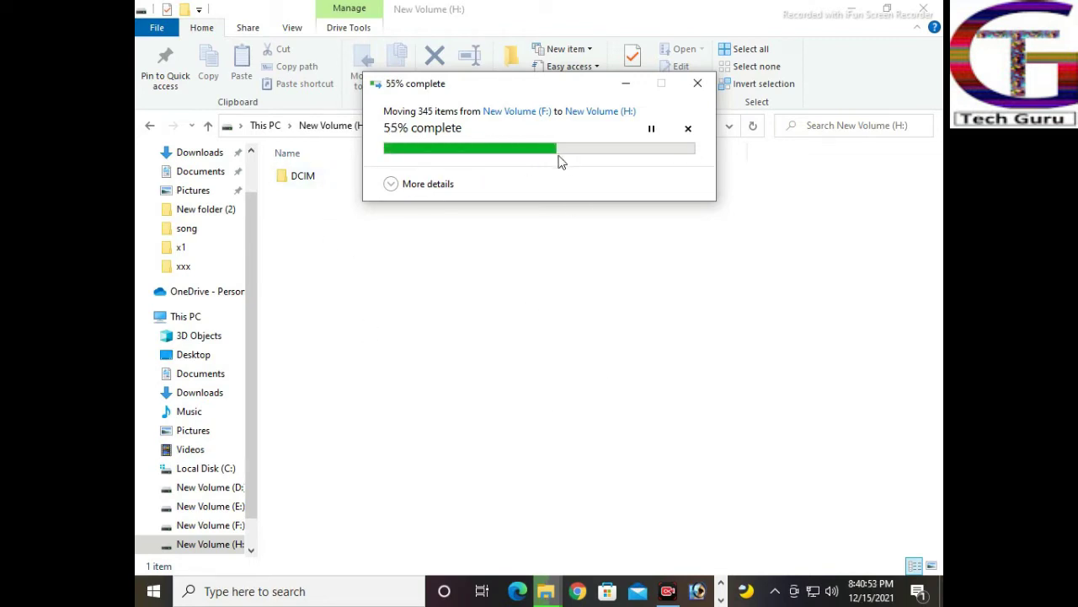
pyautogui.click(698, 83)
pyautogui.click(886, 10)
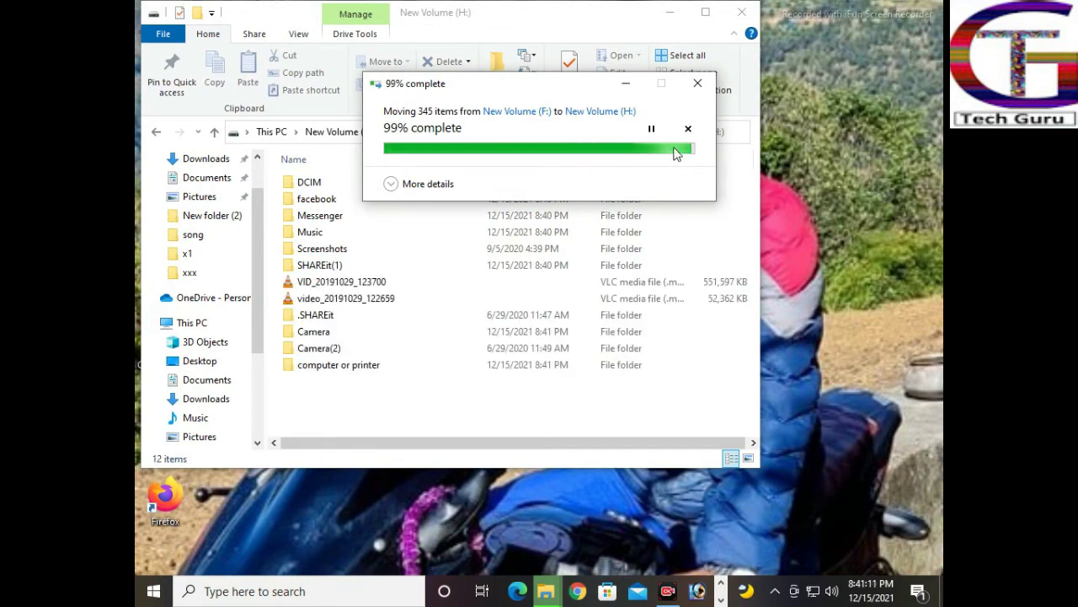
pyautogui.hotkey('ctrl', 'a')
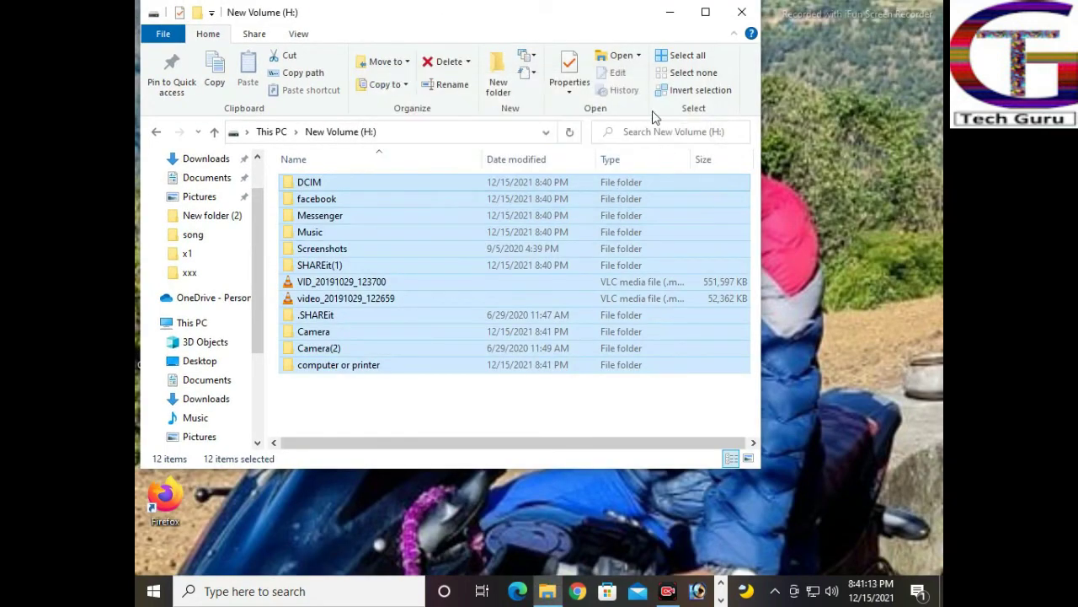
pyautogui.click(741, 12)
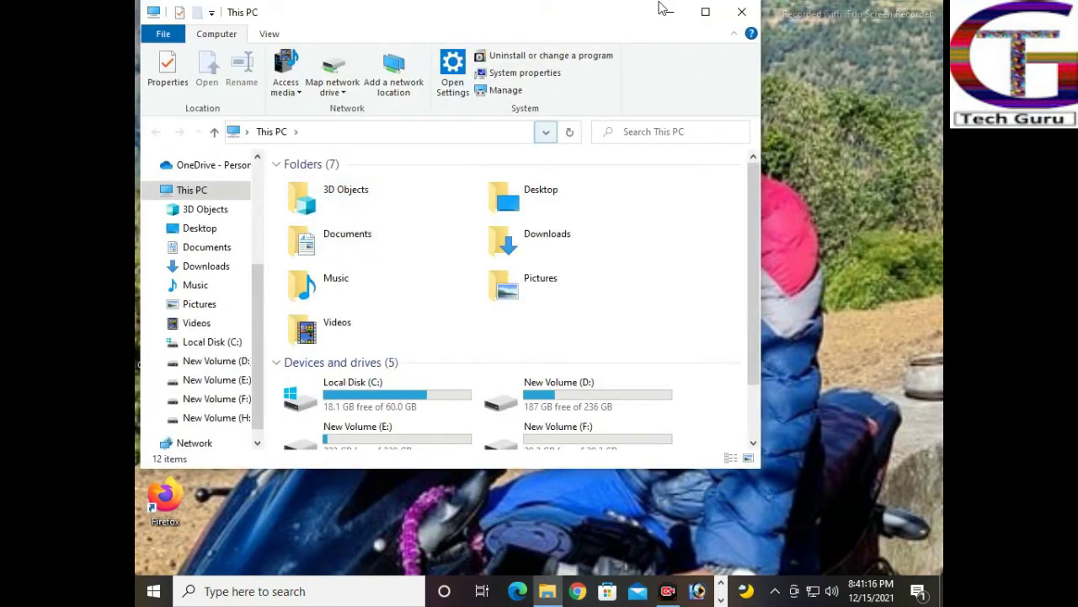
# Compare the used and free space of New Volume (F:) and New Volume (H:) in This PC, then close it.
pyautogui.click(706, 14)
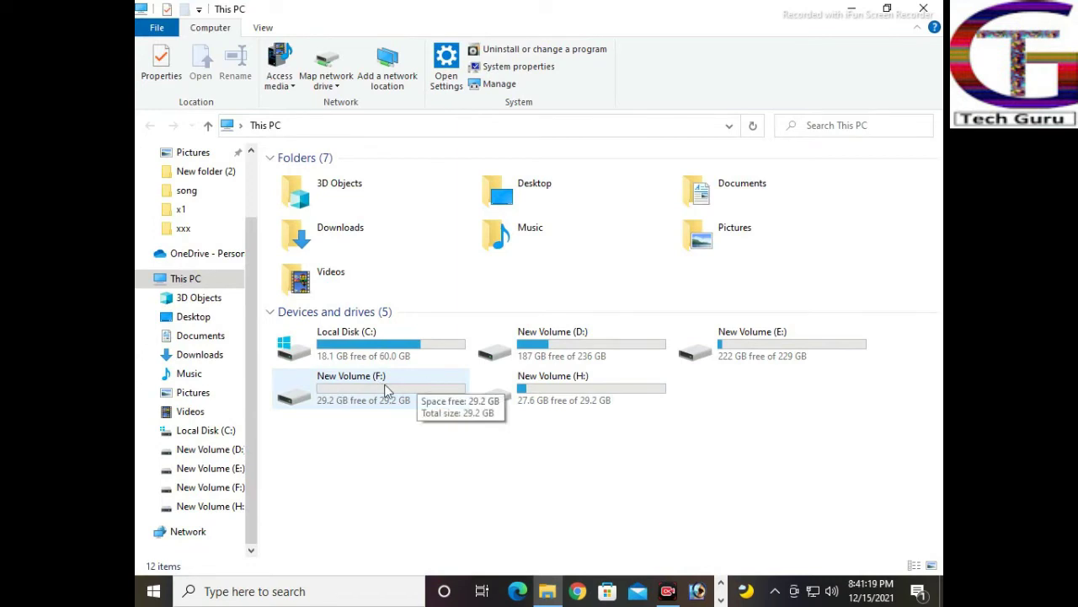
pyautogui.click(511, 397)
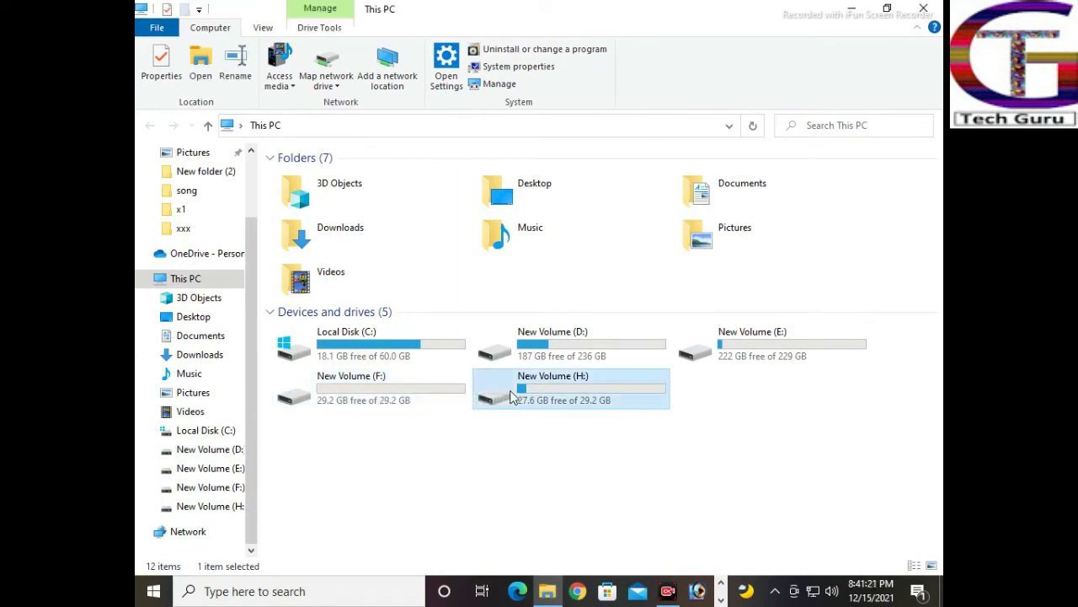
pyautogui.click(392, 381)
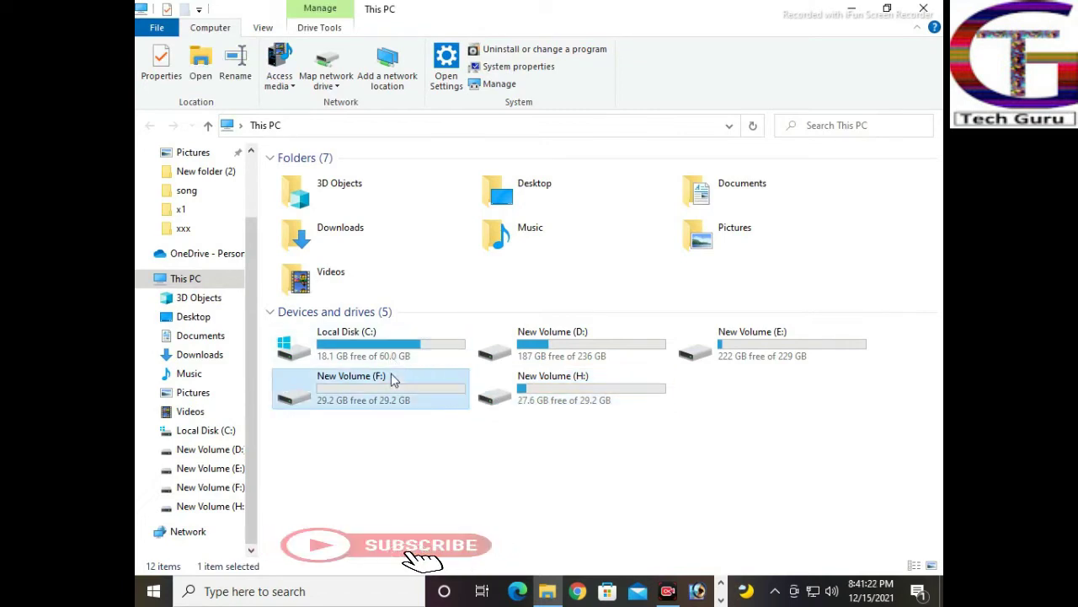
pyautogui.click(524, 384)
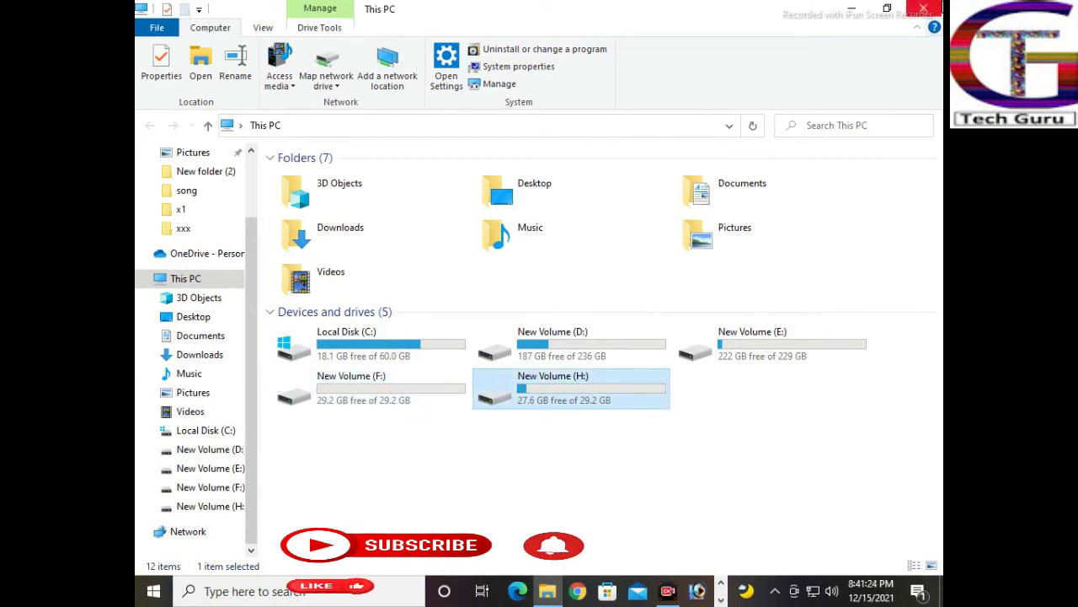
pyautogui.click(924, 9)
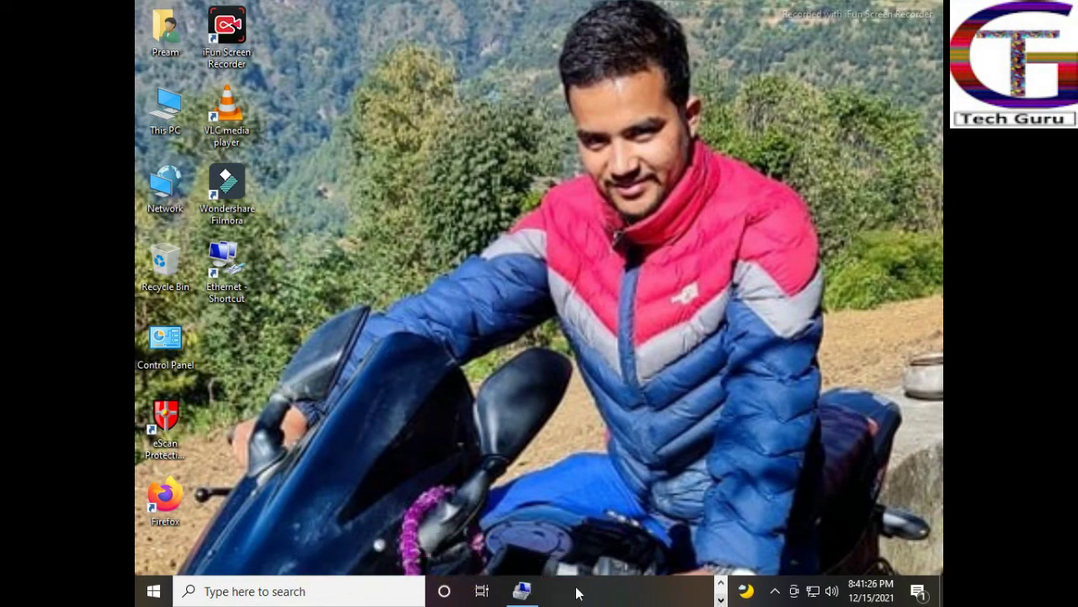
# Switch to Computer Management and delete New Volume (F:) on Disk 1, accepting the data erasure.
pyautogui.click(522, 592)
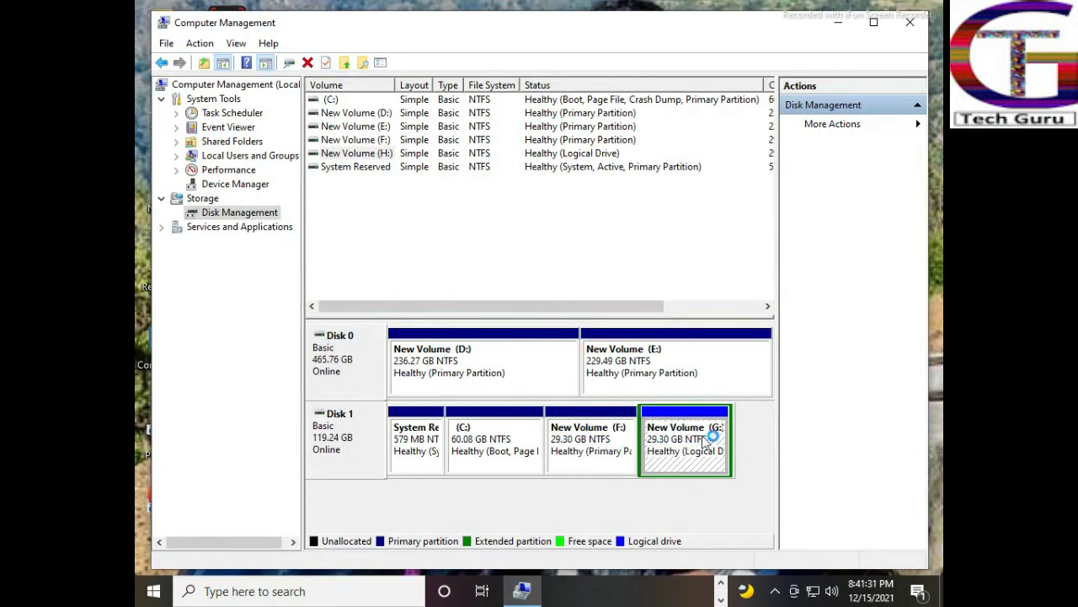
pyautogui.rightClick(576, 455)
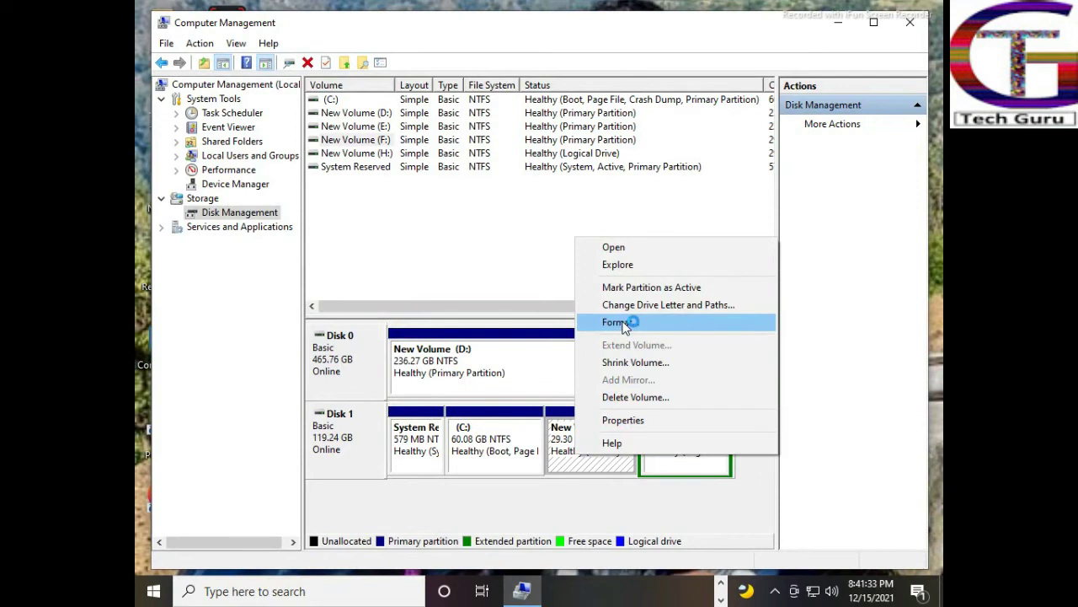
pyautogui.click(620, 398)
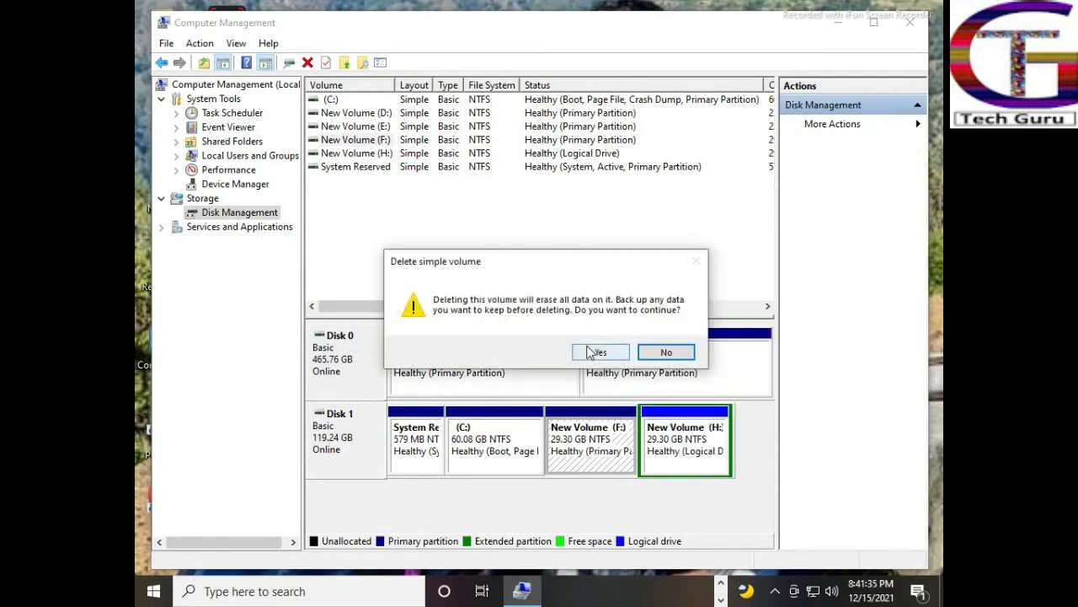
pyautogui.click(592, 352)
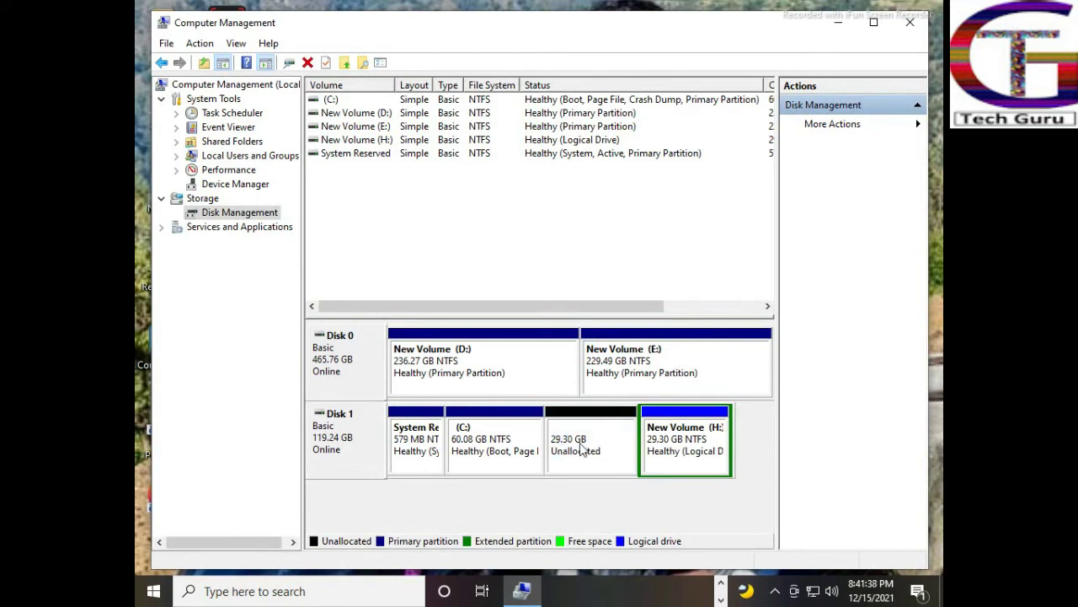
# Extend the C: volume on Disk 1 with 29999 MB of the adjacent unallocated space.
pyautogui.click(487, 449)
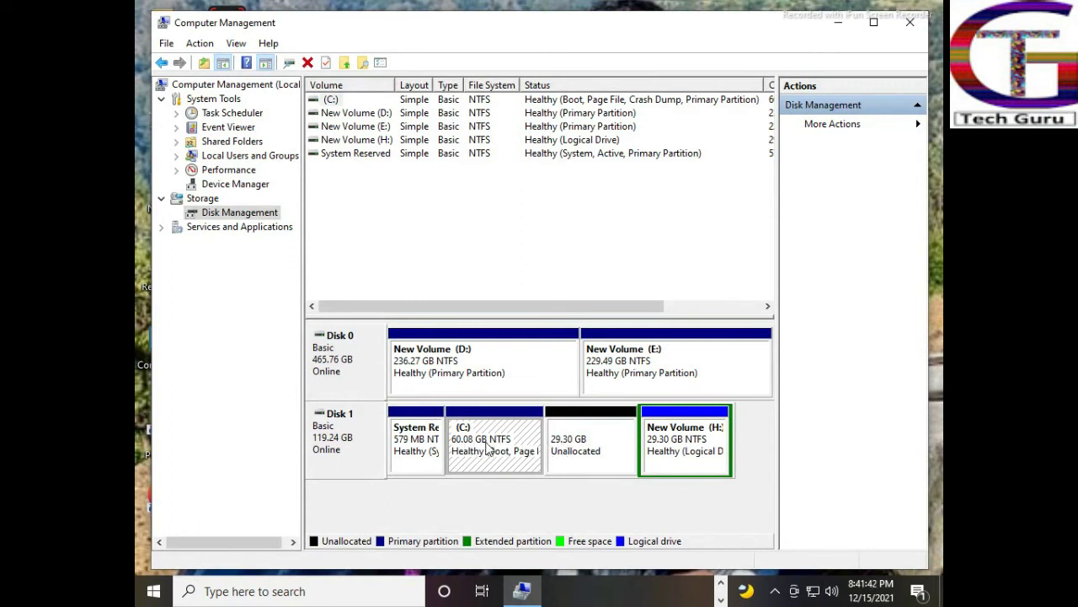
pyautogui.rightClick(533, 442)
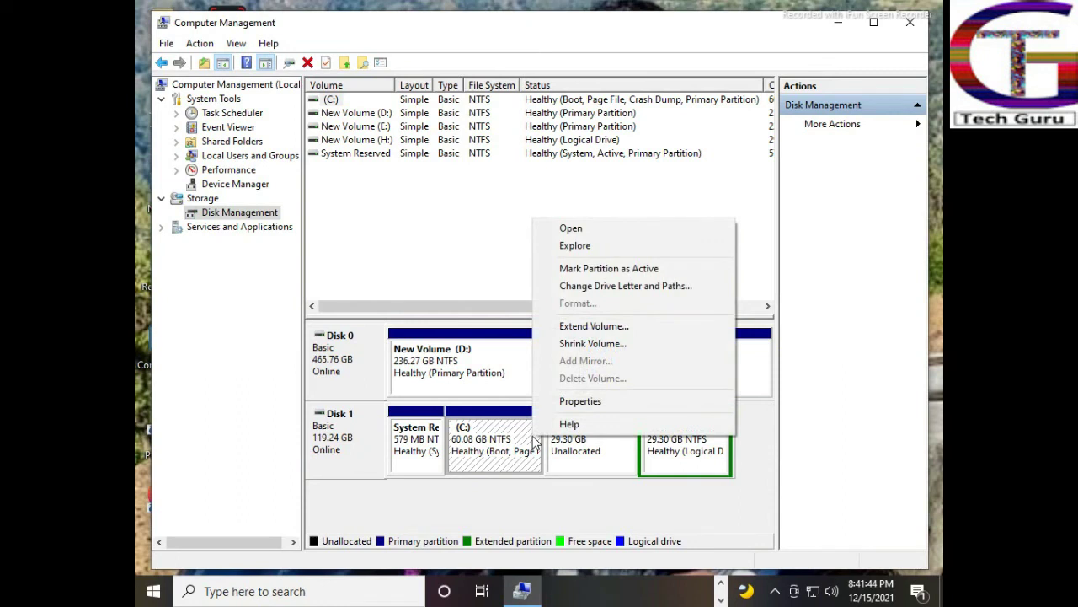
pyautogui.click(595, 327)
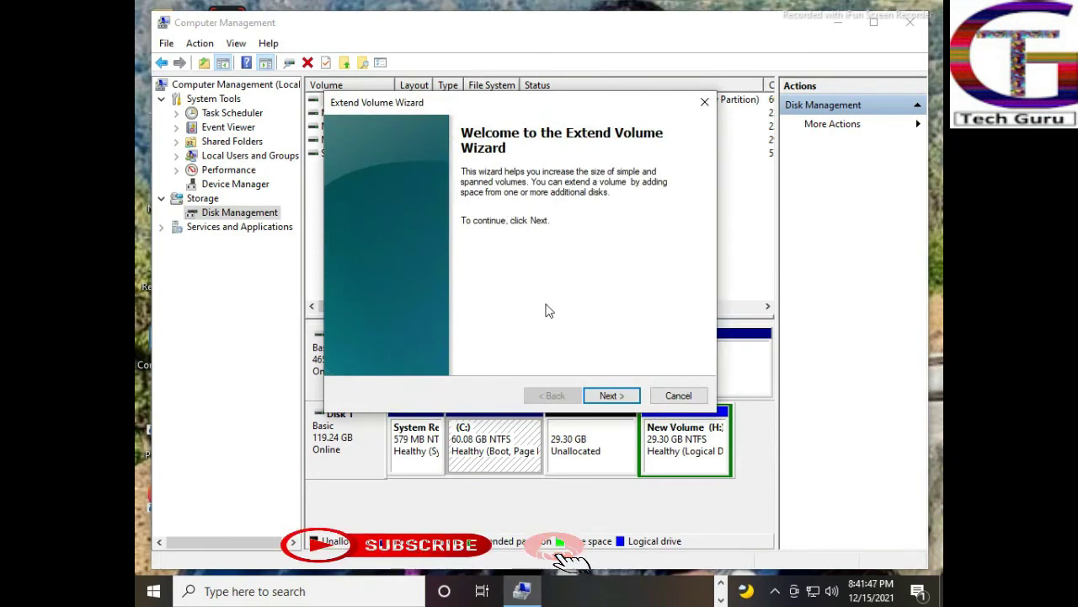
pyautogui.click(610, 395)
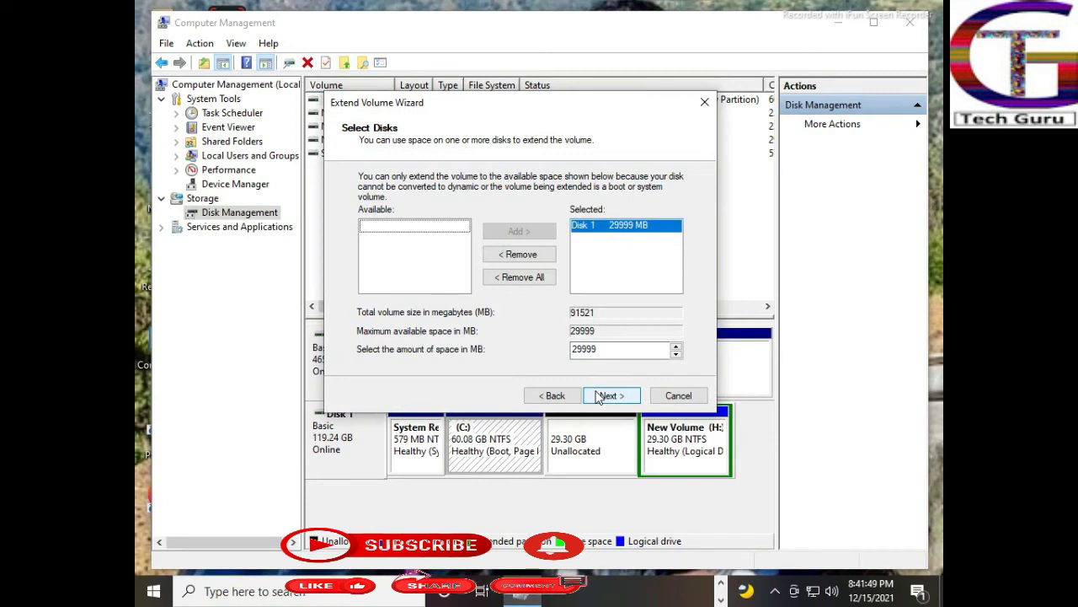
pyautogui.click(599, 396)
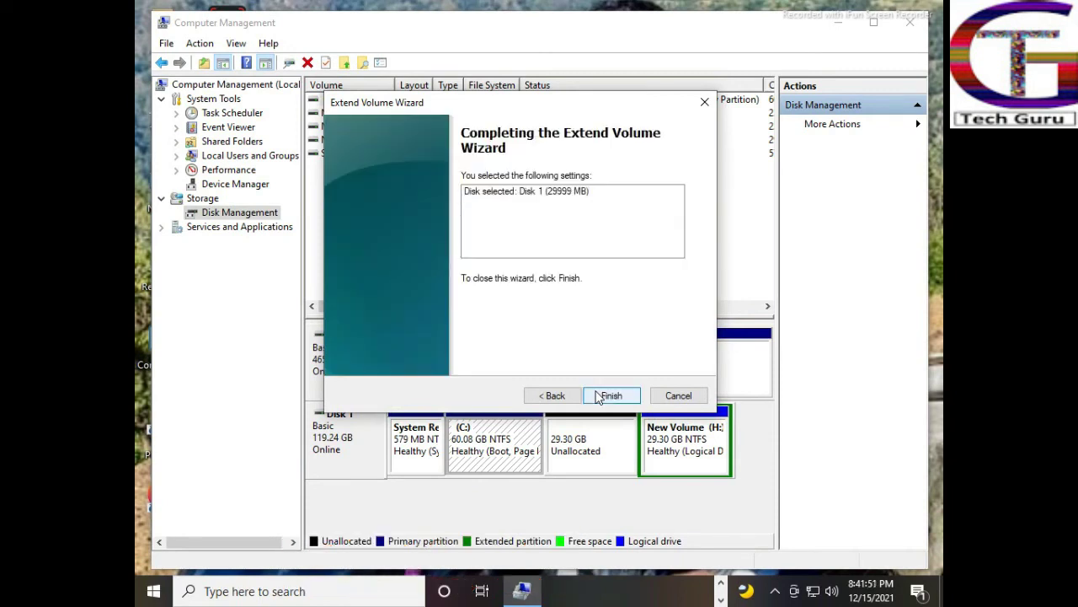
pyautogui.click(599, 396)
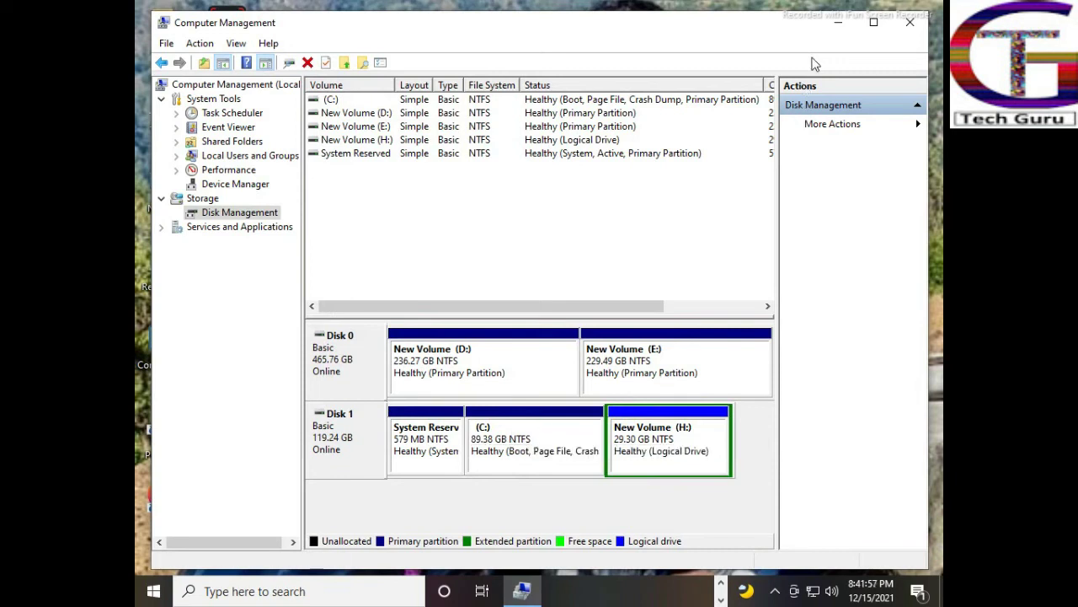
# Minimize Computer Management and check the sizes of Local Disk (C:) and New Volume (H:) in This PC, then minimize it.
pyautogui.click(837, 26)
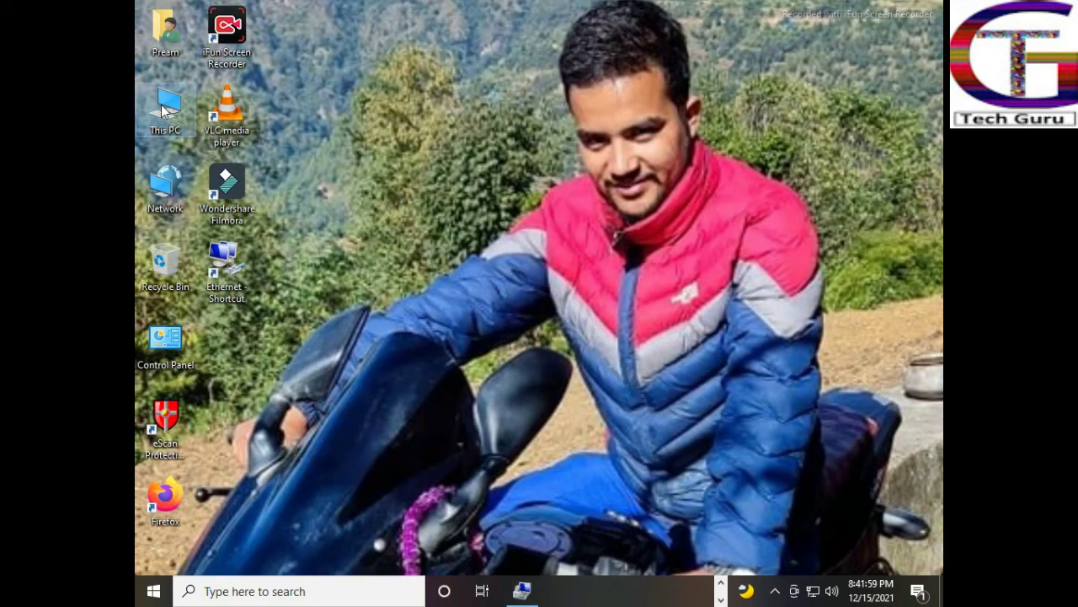
pyautogui.doubleClick(165, 109)
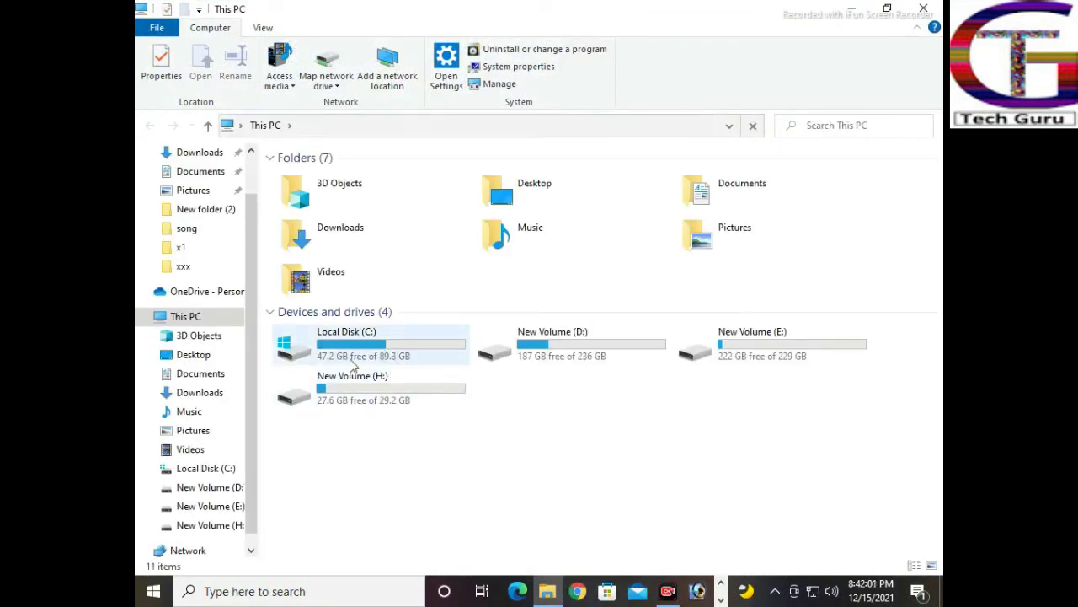
pyautogui.moveTo(337, 362)
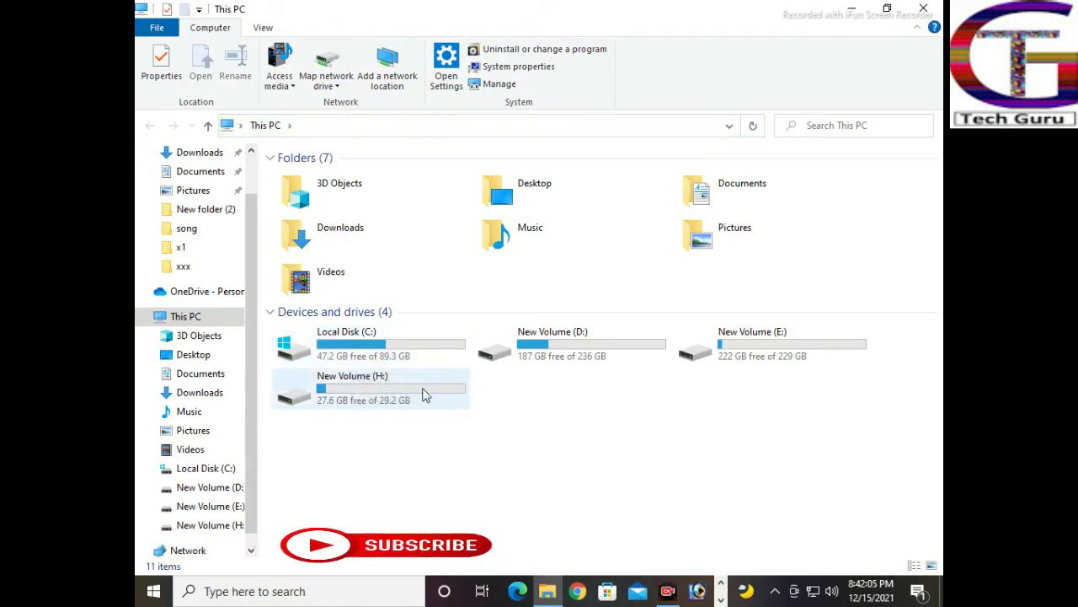
pyautogui.click(361, 392)
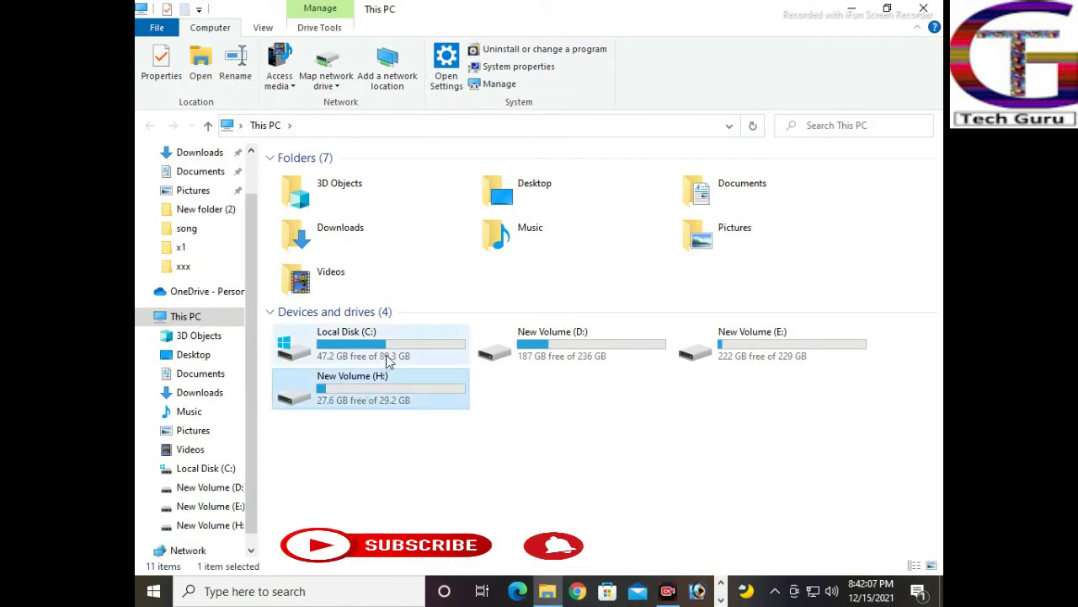
pyautogui.click(387, 363)
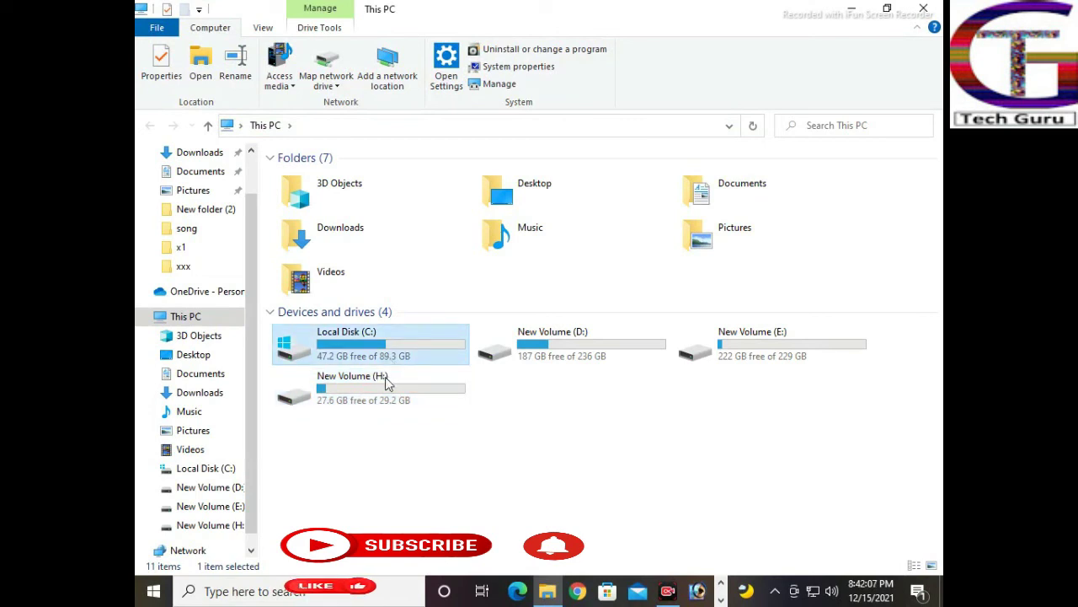
pyautogui.click(386, 378)
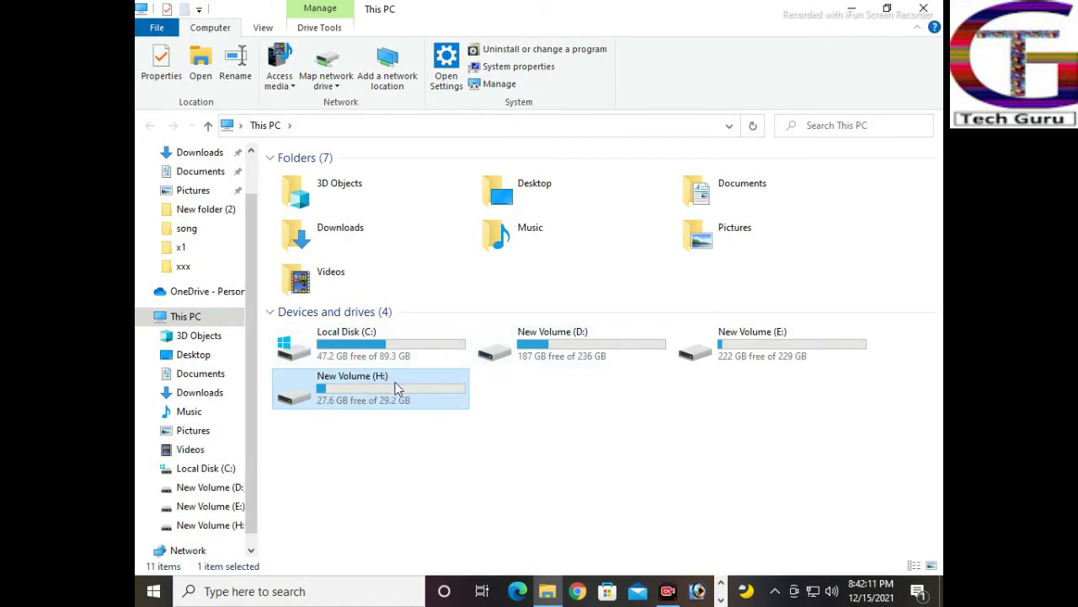
pyautogui.click(851, 10)
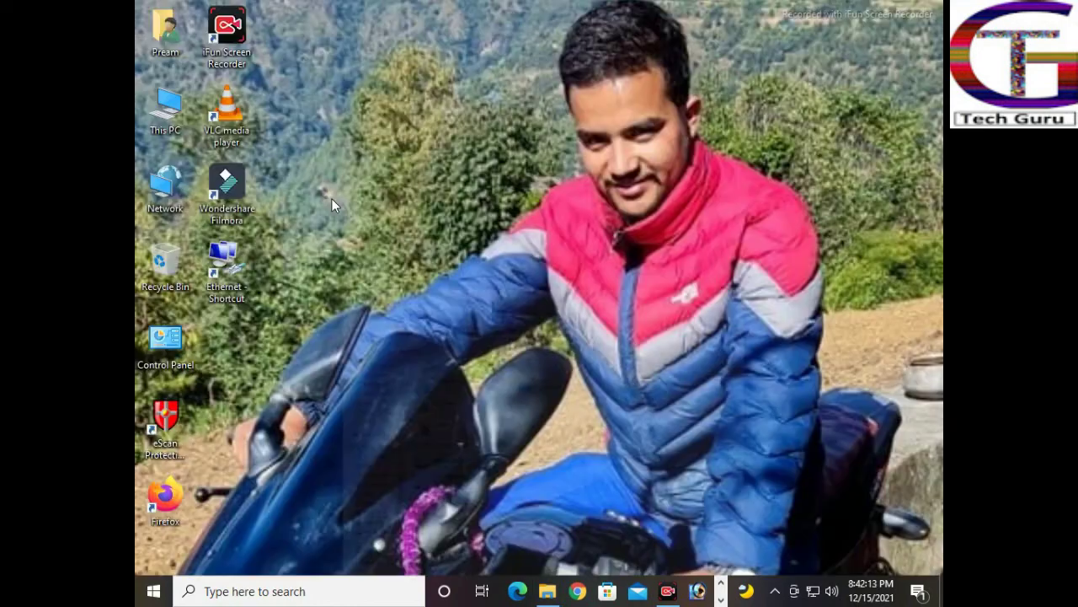
# Open Computer Management for This PC from the desktop.
pyautogui.rightClick(171, 100)
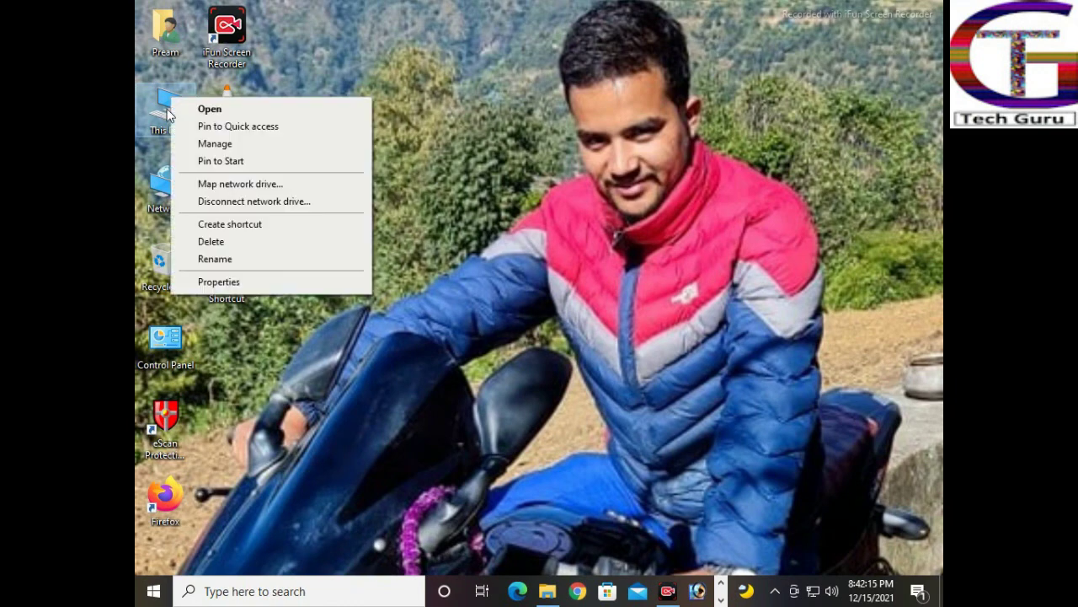
pyautogui.click(202, 143)
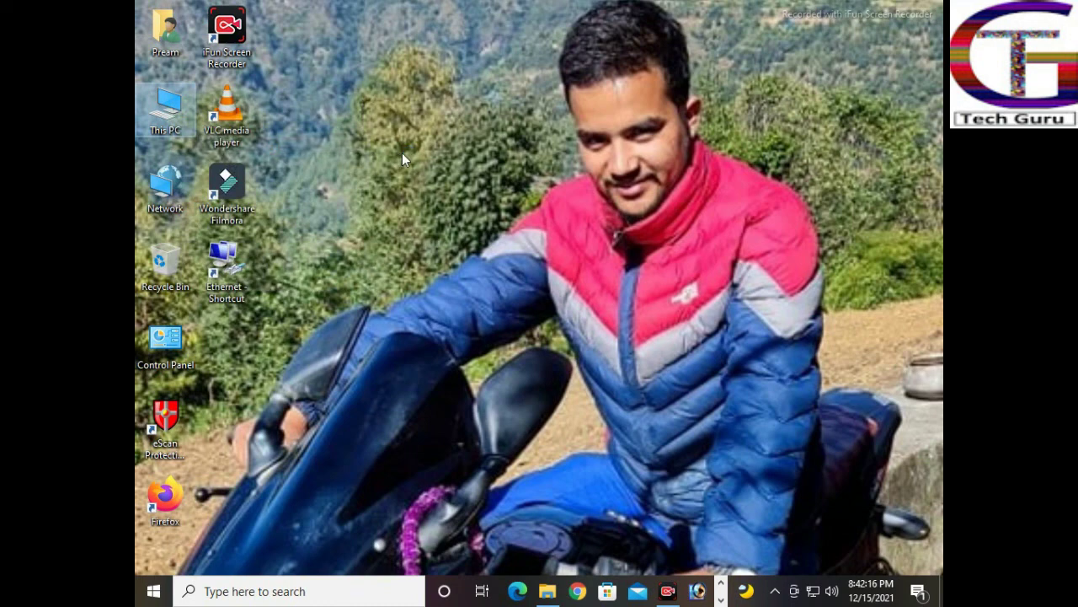